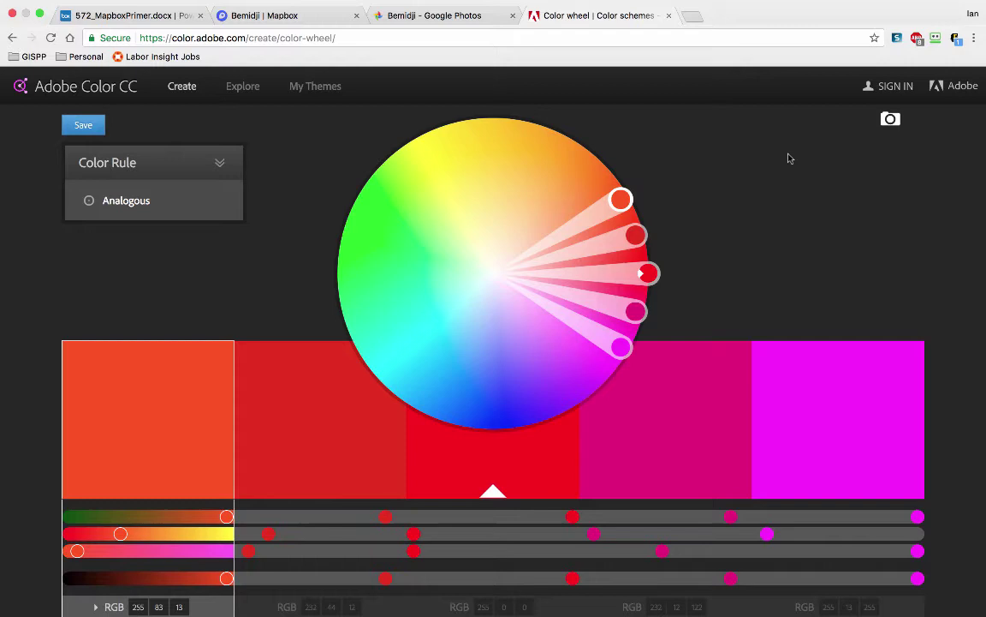
# Step: Search the popular community themes for 'minnesota' and browse the results
pyautogui.click(240, 90)
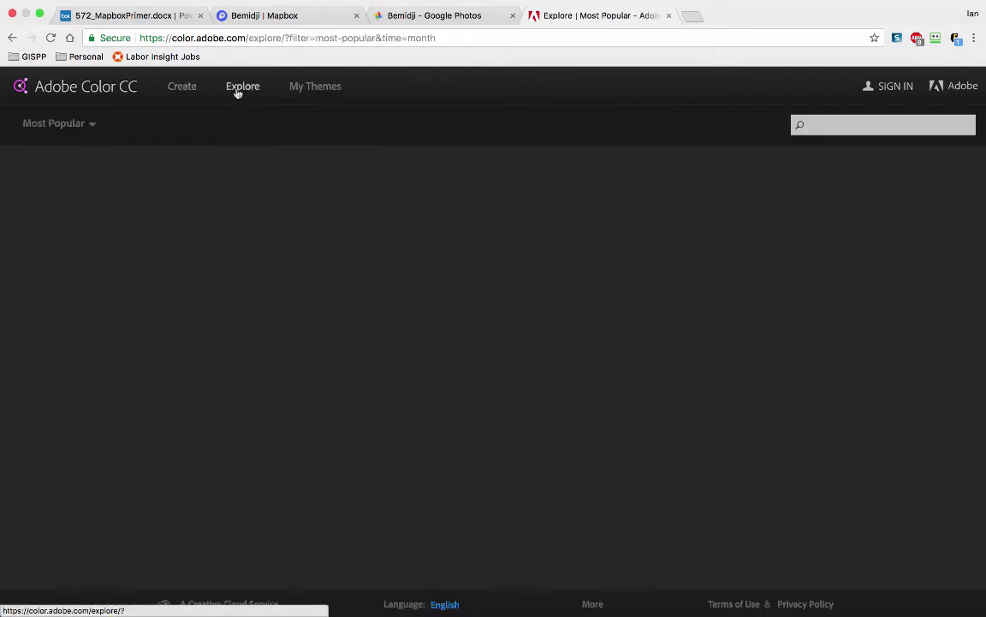
pyautogui.scroll(-1, 698, 121)
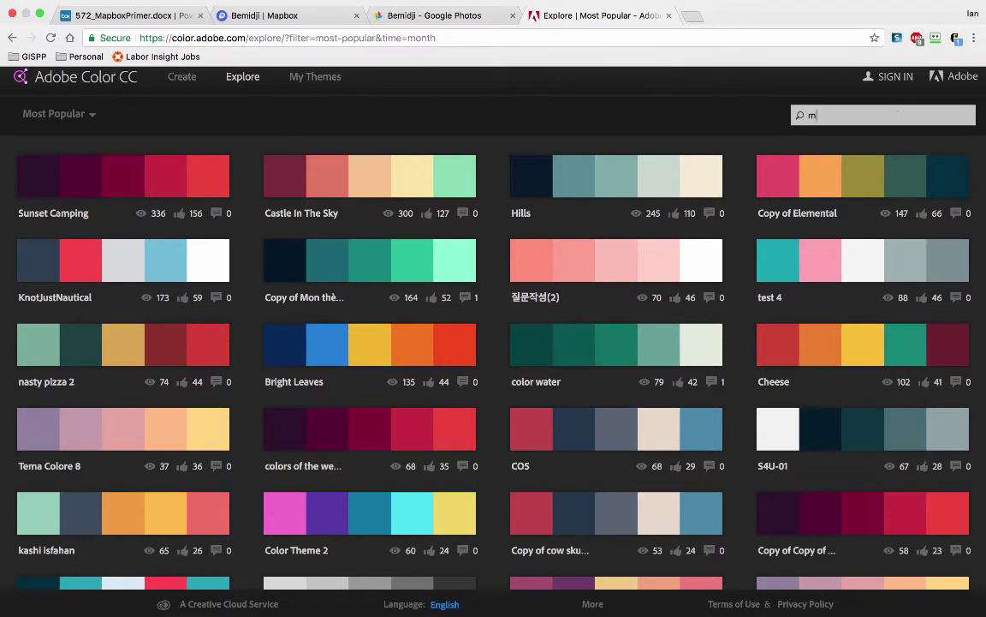
pyautogui.write('innesota')
pyautogui.press('Return')
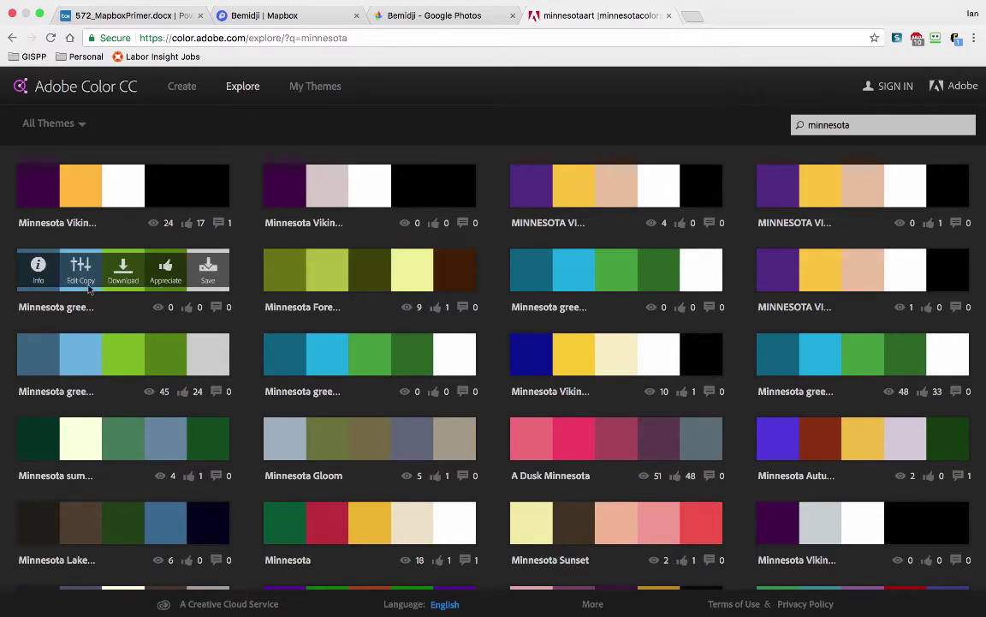
pyautogui.scroll(-7, 577, 445)
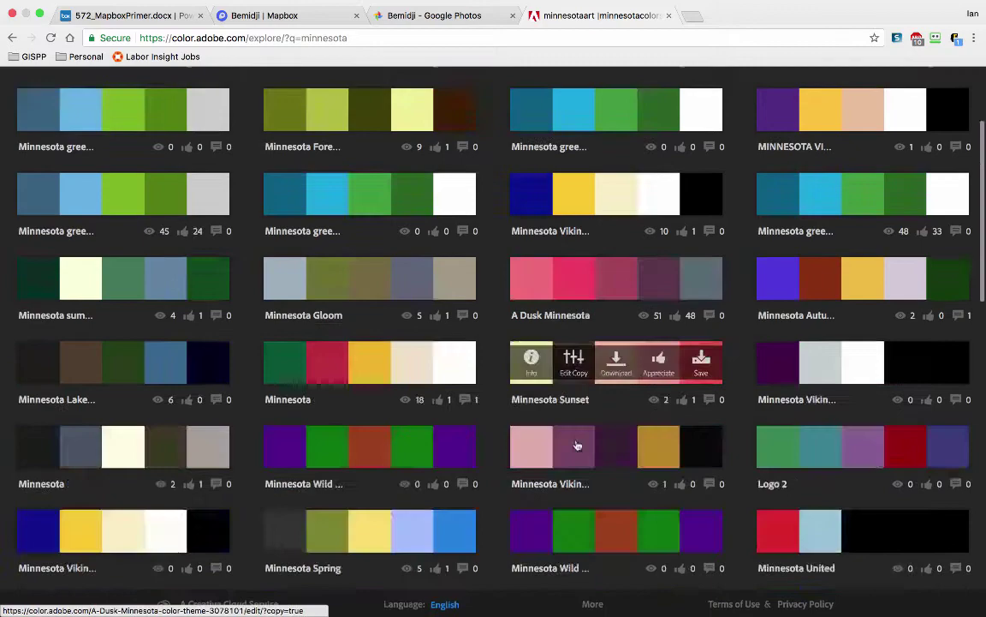
pyautogui.scroll(8, 578, 445)
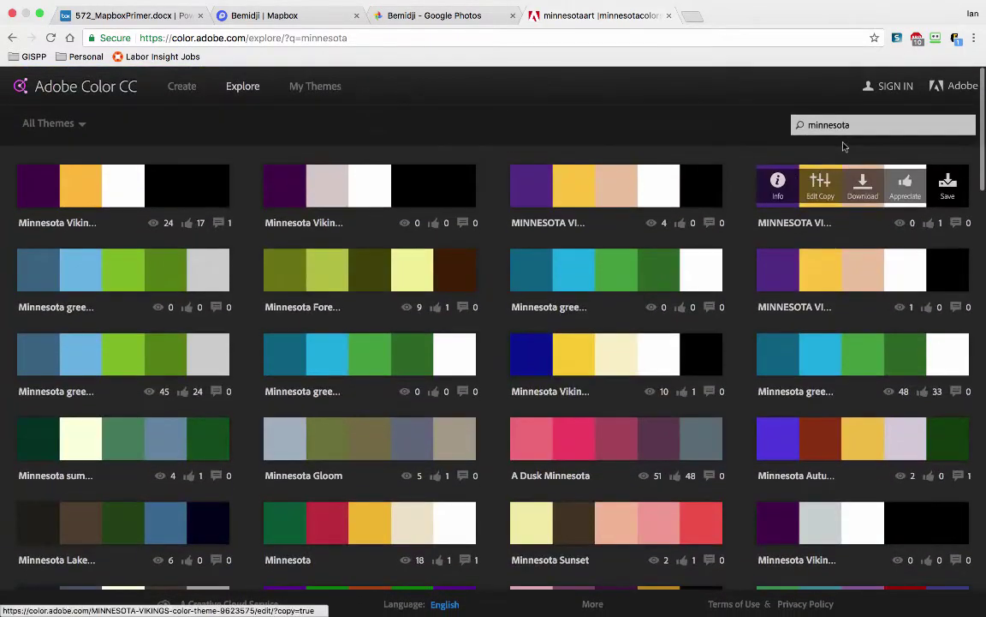
# Step: Replace the search with 'nfl' to list NFL team palettes
pyautogui.doubleClick(850, 125)
pyautogui.write('nfl')
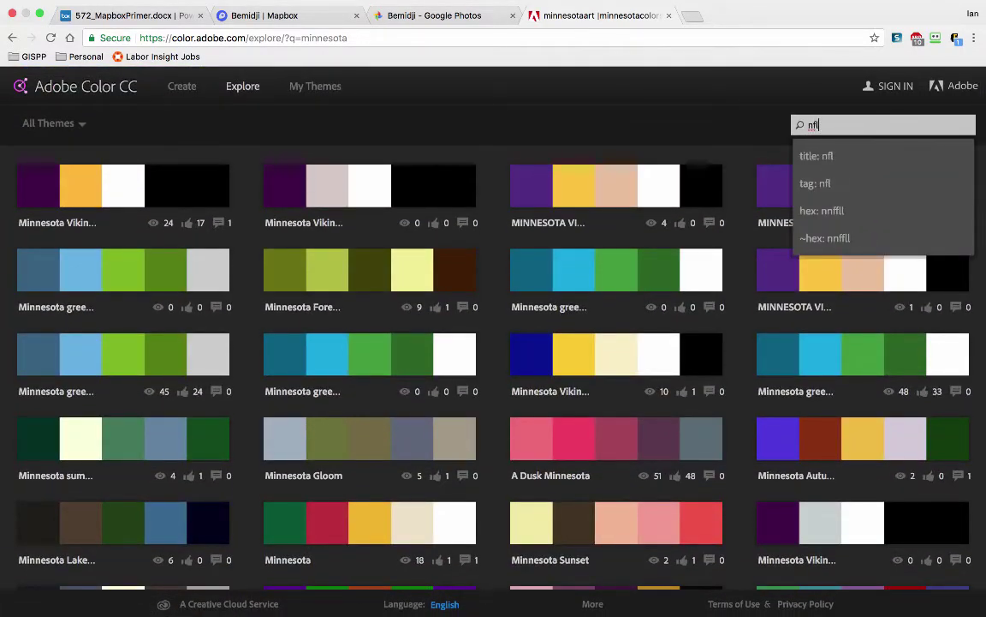
pyautogui.press('Return')
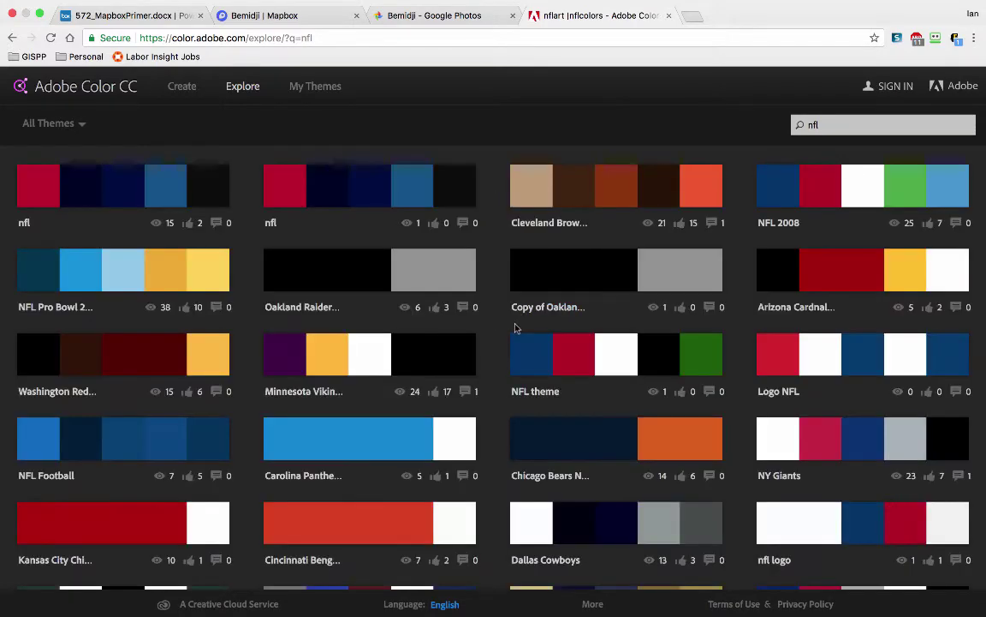
pyautogui.scroll(-5, 514, 321)
pyautogui.scroll(5, 517, 327)
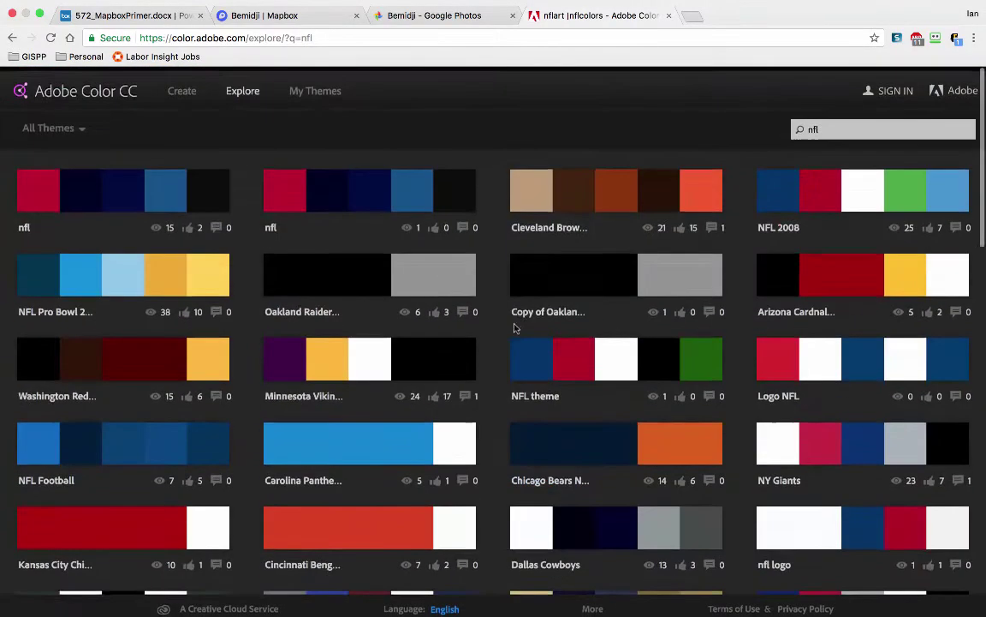
pyautogui.click(825, 126)
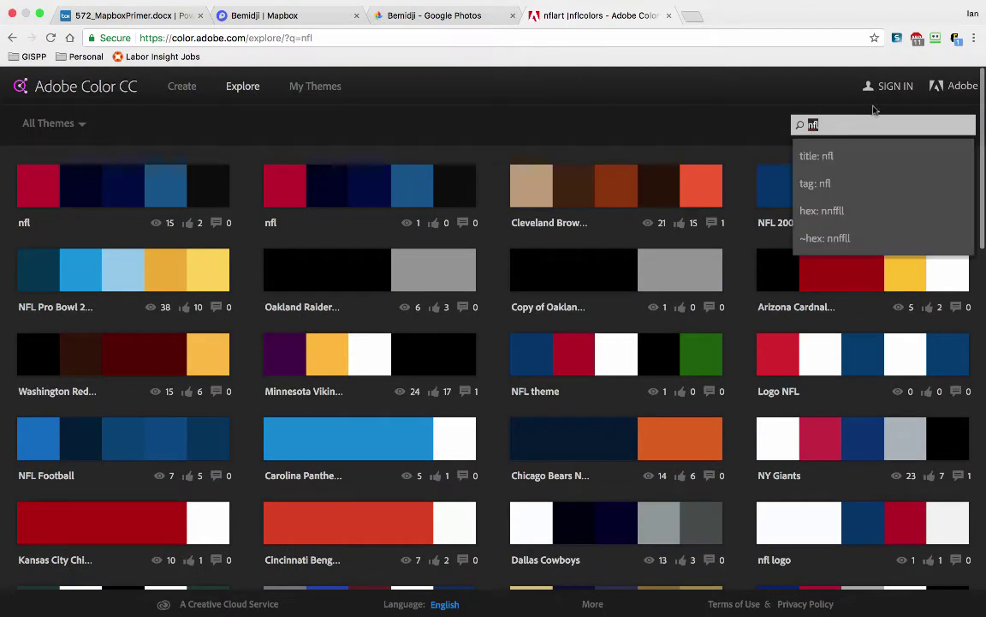
pyautogui.moveTo(705, 206)
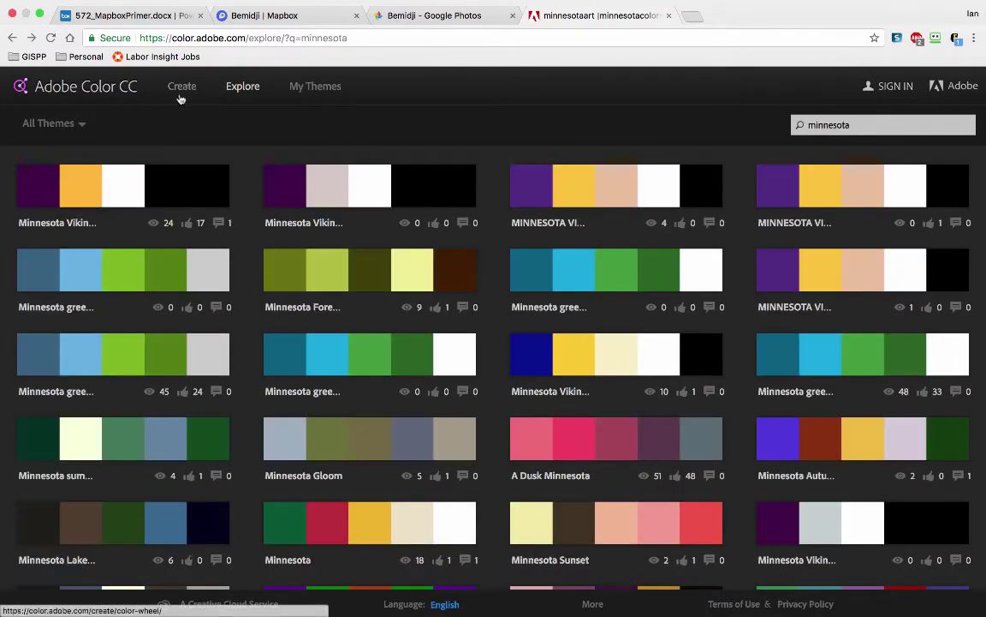
# Step: On the Create wheel, try Monochromatic, Triad and Complementary, rotating the pair to purple and yellow
pyautogui.click(180, 96)
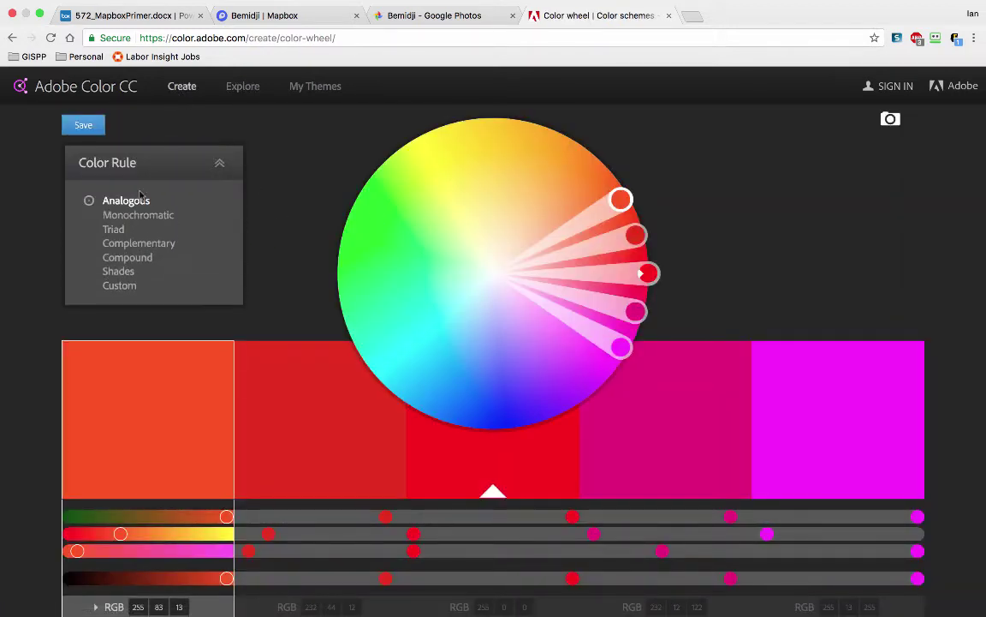
pyautogui.moveTo(614, 200); pyautogui.dragTo(407, 208)
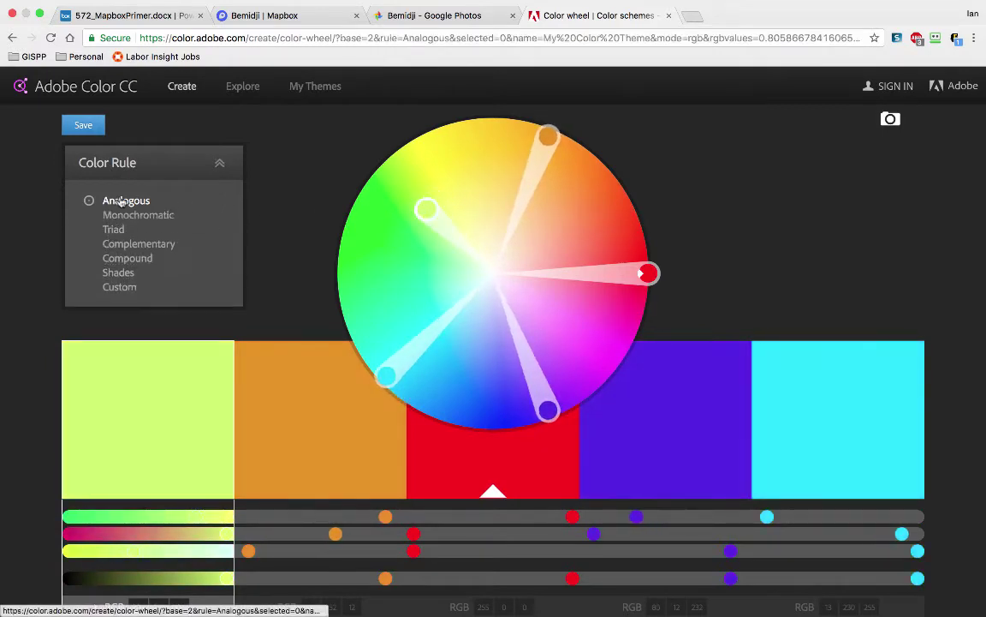
pyautogui.click(133, 214)
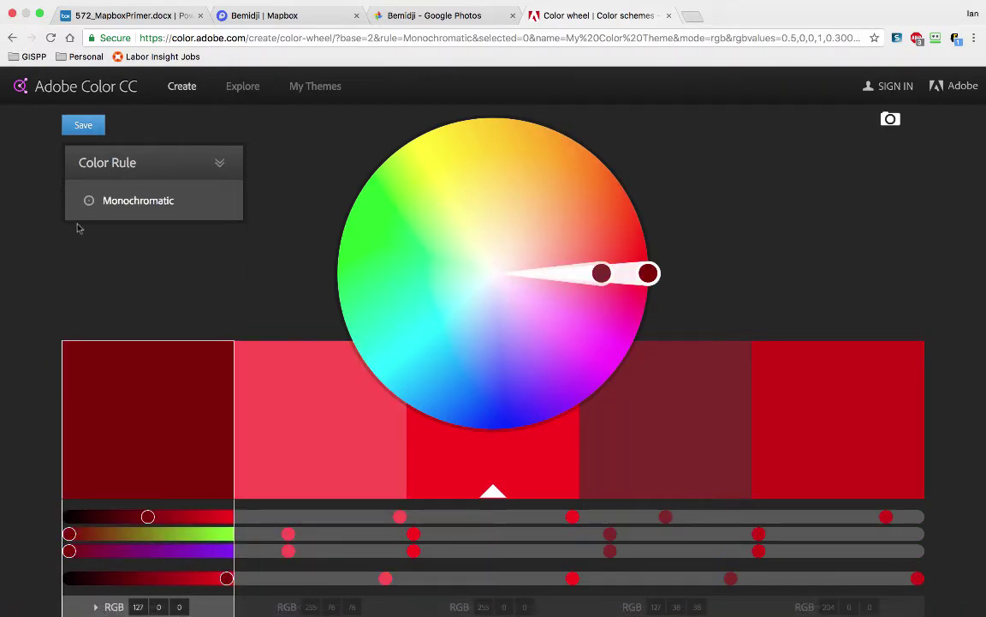
pyautogui.click(116, 230)
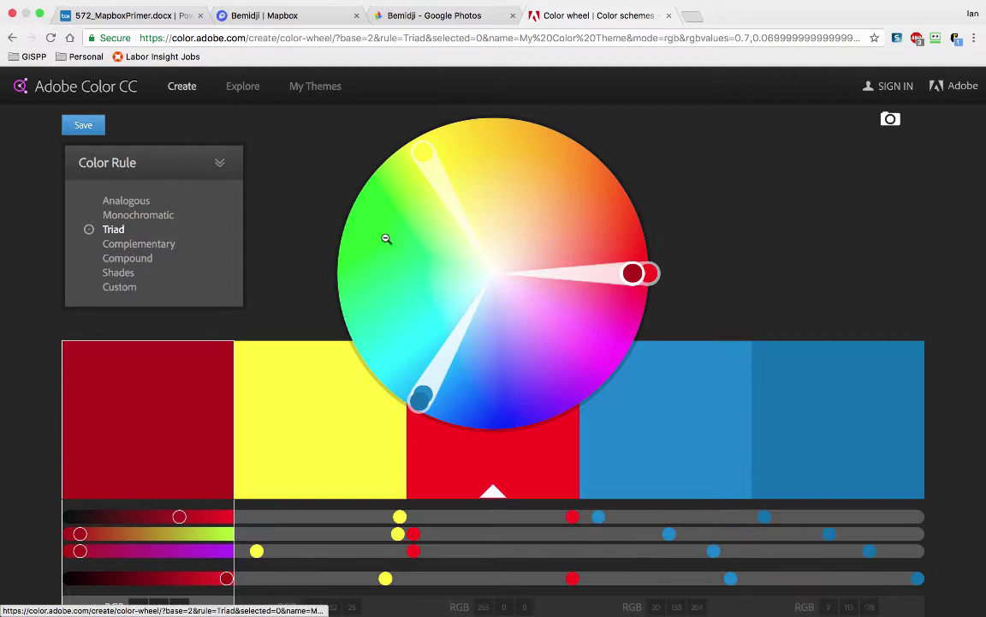
pyautogui.moveTo(115, 229)
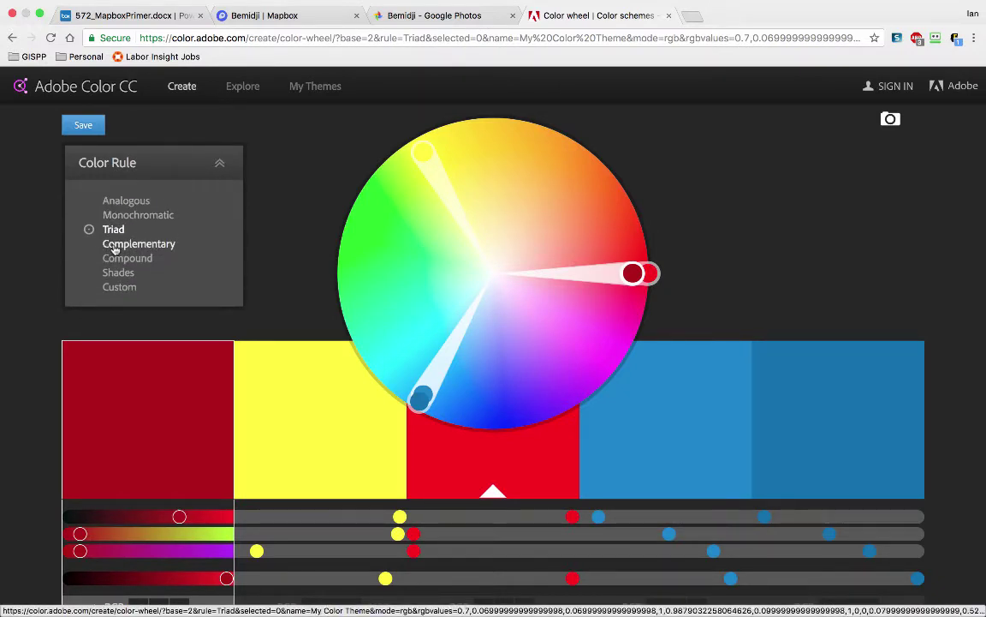
pyautogui.click(117, 245)
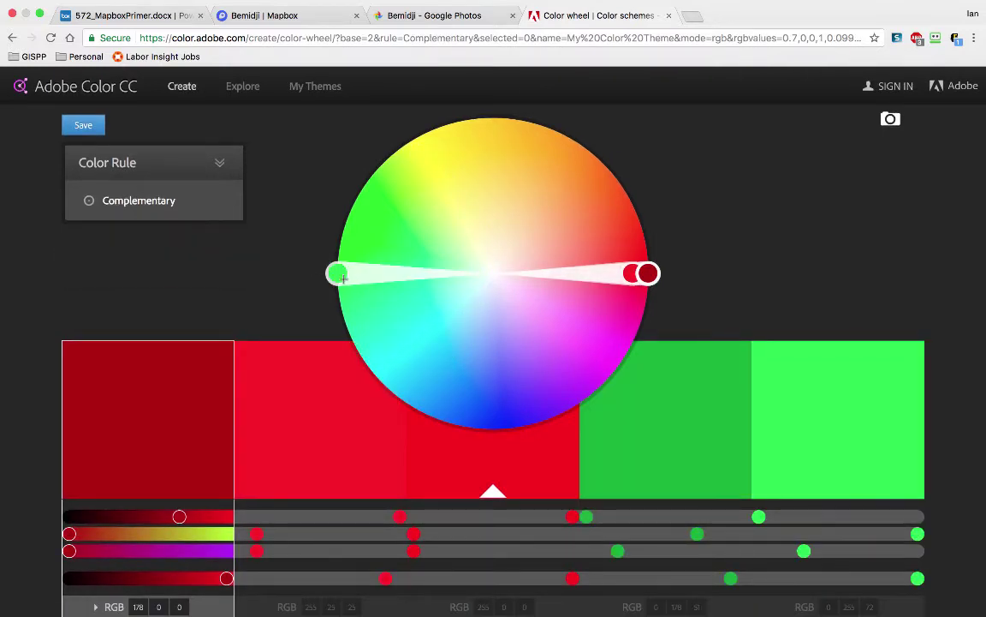
pyautogui.moveTo(386, 280); pyautogui.dragTo(446, 199)
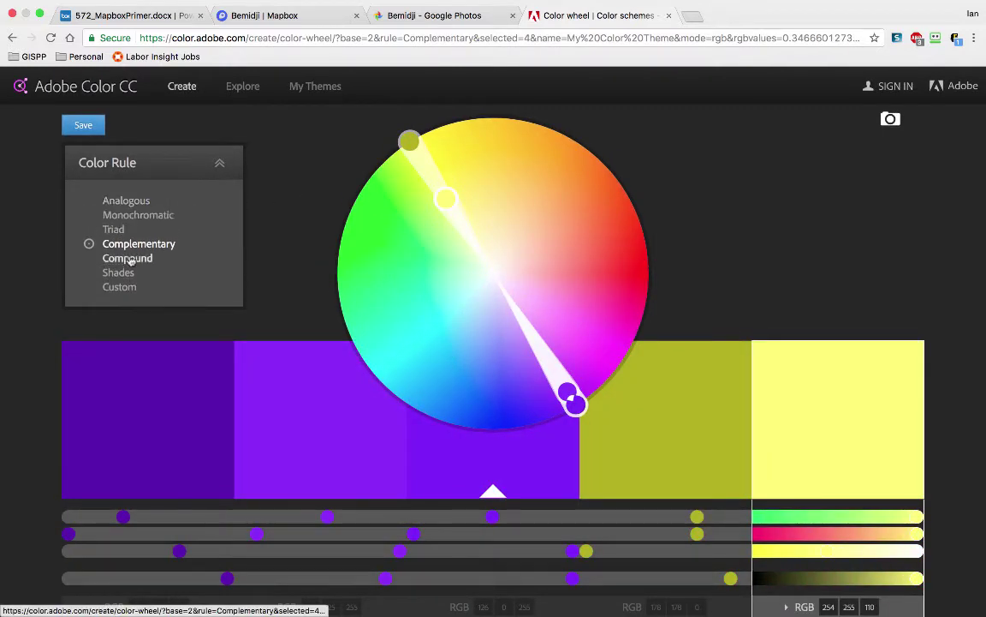
# Step: Try the Compound and Shades rules, rotating the colours around to magenta pink
pyautogui.click(128, 260)
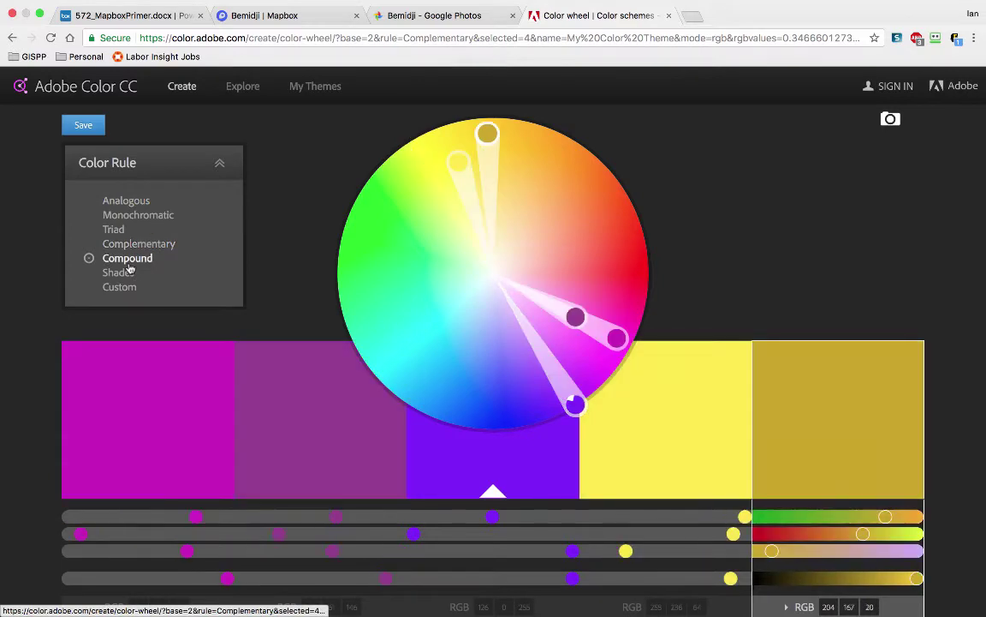
pyautogui.click(462, 162)
pyautogui.moveTo(461, 161); pyautogui.dragTo(405, 259)
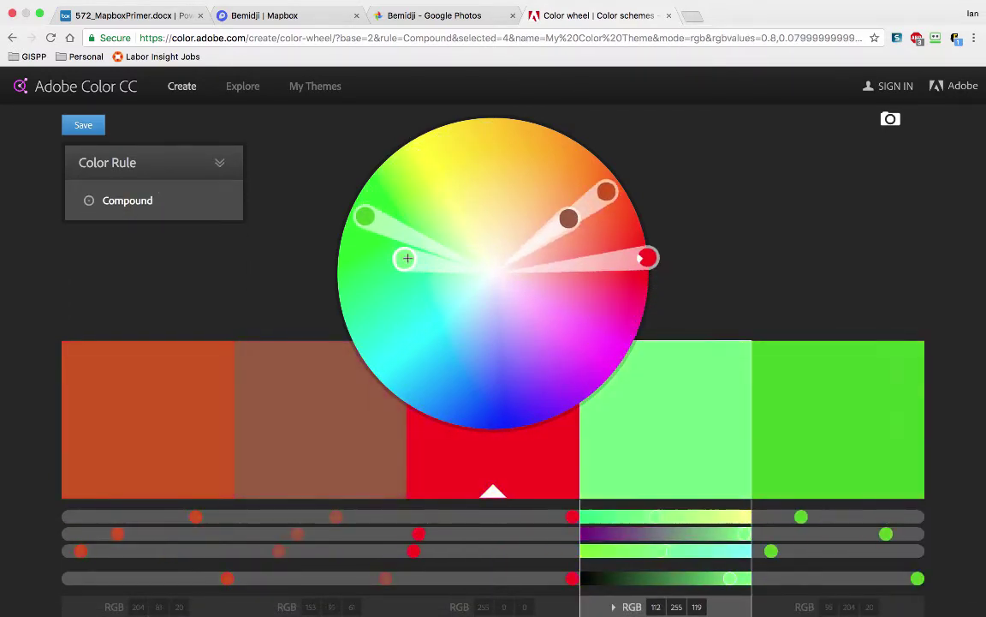
pyautogui.moveTo(608, 190); pyautogui.dragTo(573, 192)
pyautogui.moveTo(198, 148)
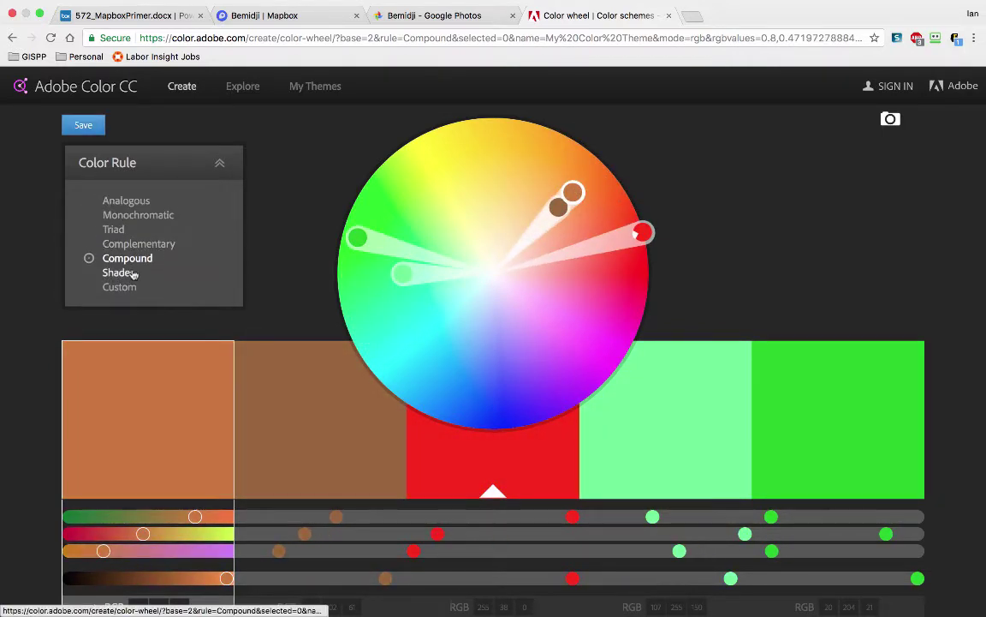
pyautogui.click(122, 273)
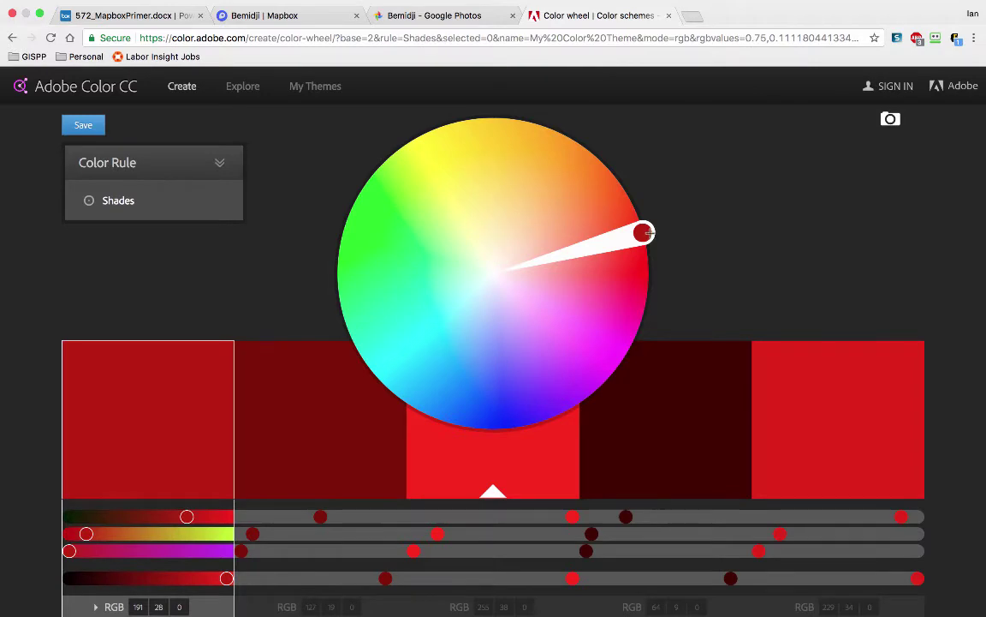
pyautogui.moveTo(645, 232); pyautogui.dragTo(564, 304)
# Step: Try Custom, then settle on Analogous with the base colour moved up to yellow
pyautogui.moveTo(158, 260)
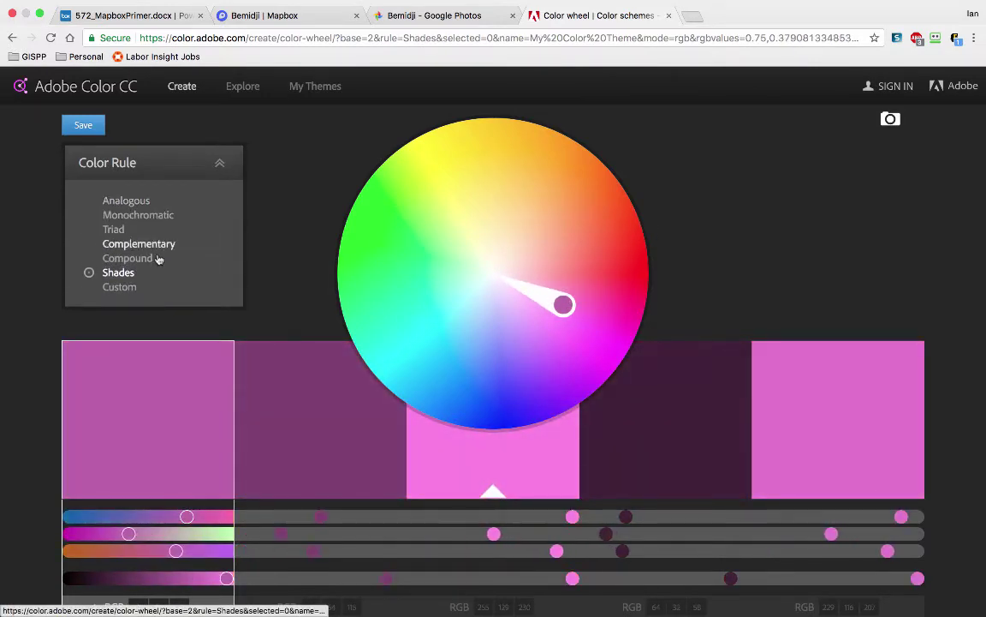
pyautogui.click(124, 289)
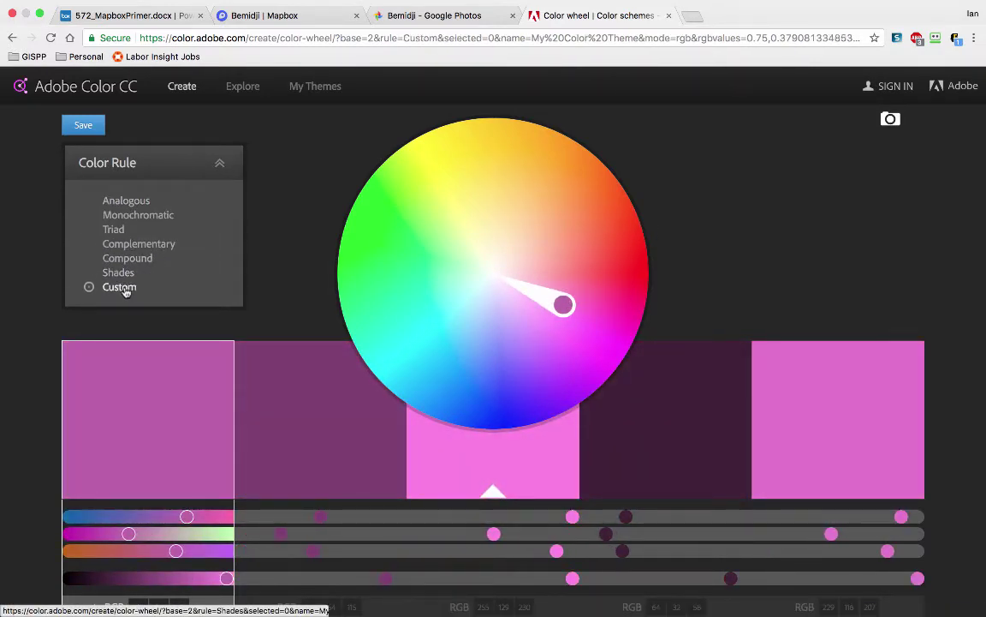
pyautogui.click(133, 200)
pyautogui.moveTo(582, 263); pyautogui.dragTo(466, 171)
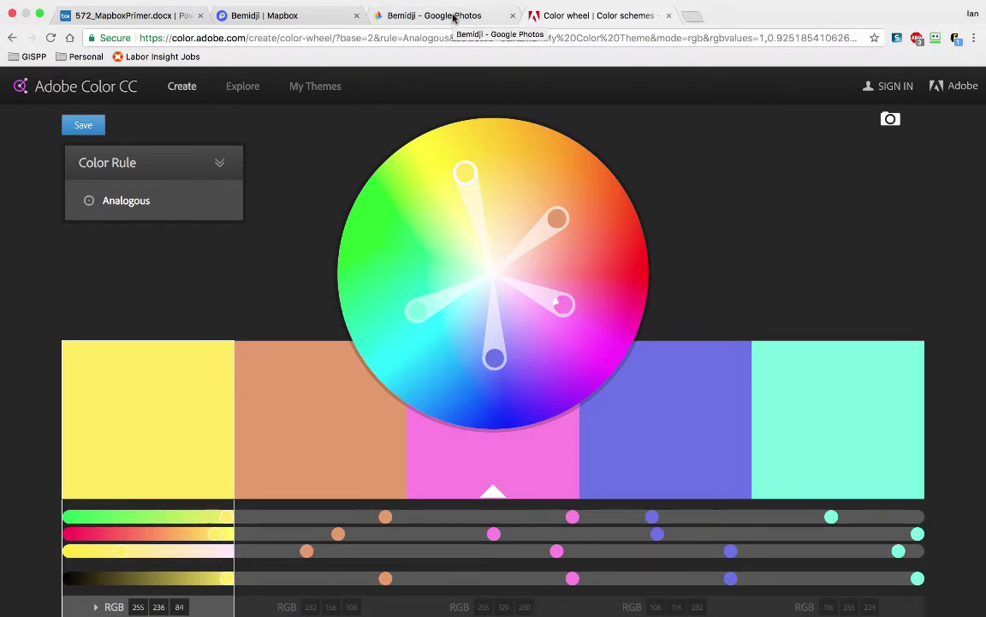
# Step: Scroll through the Bemidji album's photos, then switch to the local Finder folder of them
pyautogui.click(454, 16)
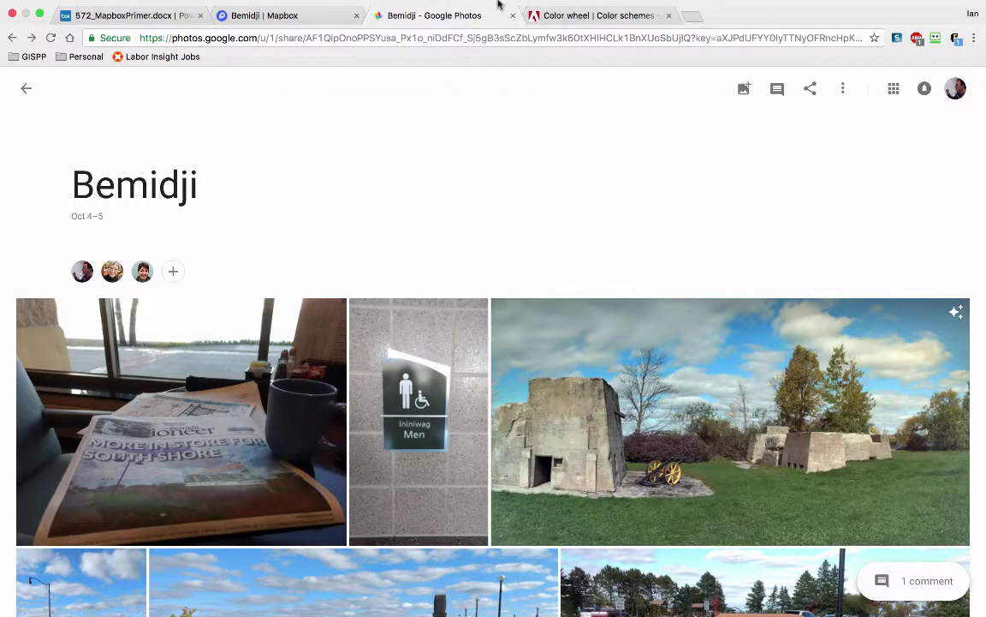
pyautogui.scroll(-8, 472, 246)
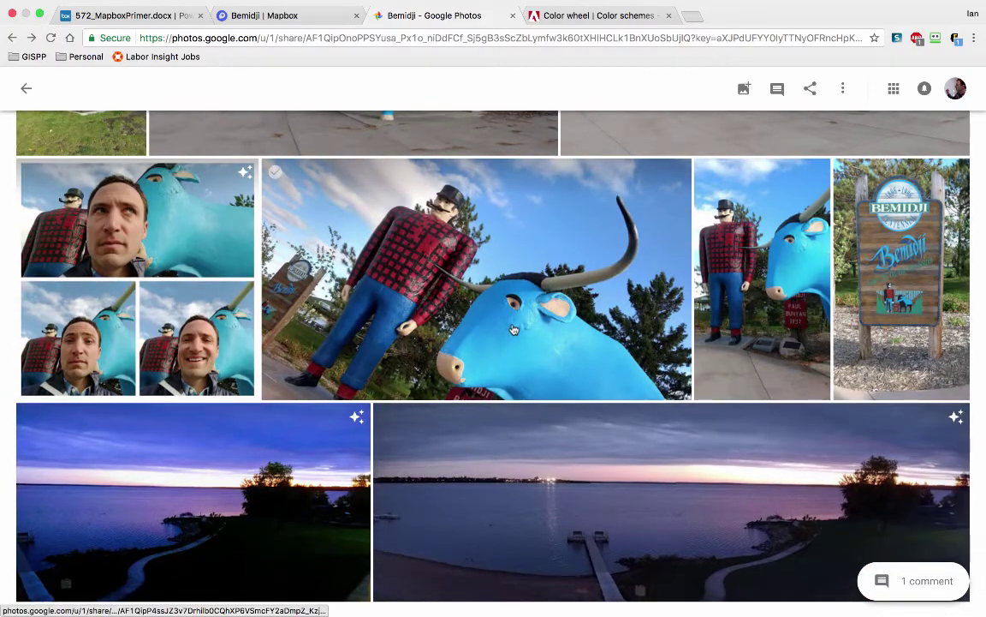
pyautogui.scroll(1, 506, 304)
pyautogui.scroll(4, 507, 307)
pyautogui.scroll(-1, 508, 306)
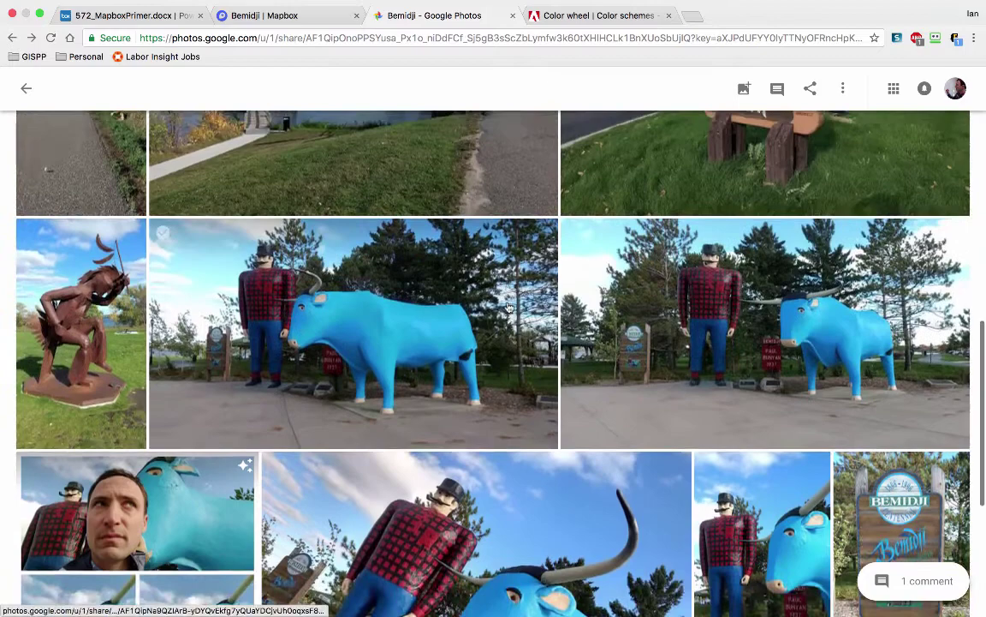
pyautogui.scroll(1, 508, 307)
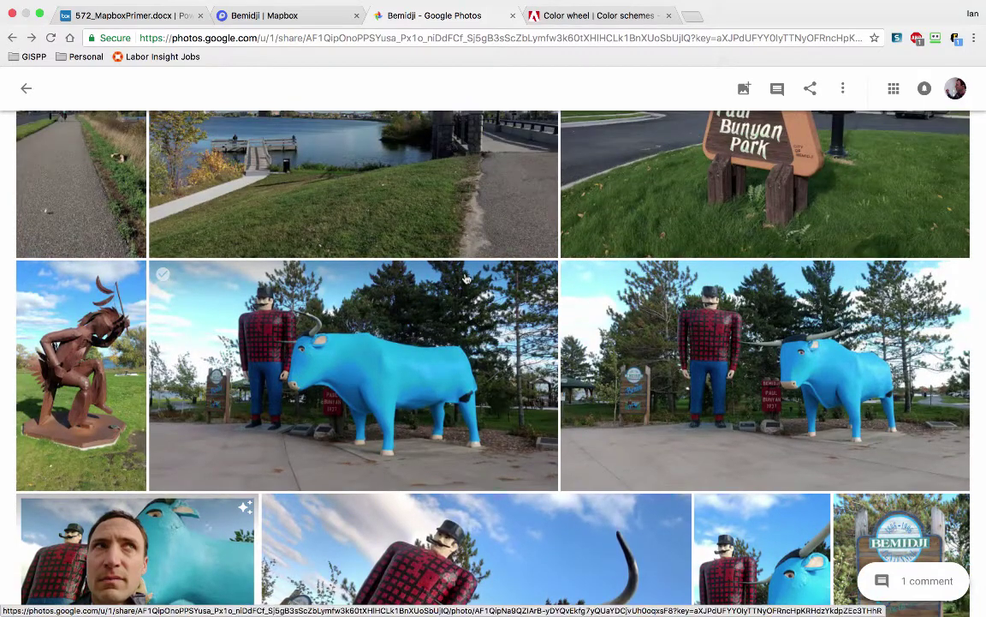
pyautogui.scroll(7, 465, 278)
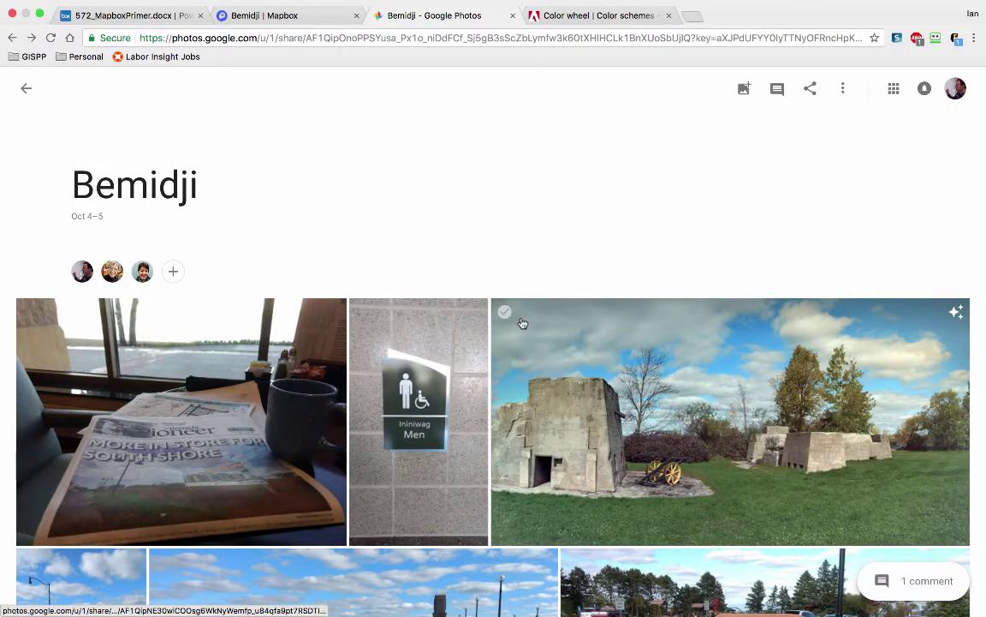
pyautogui.press('super+Tab')
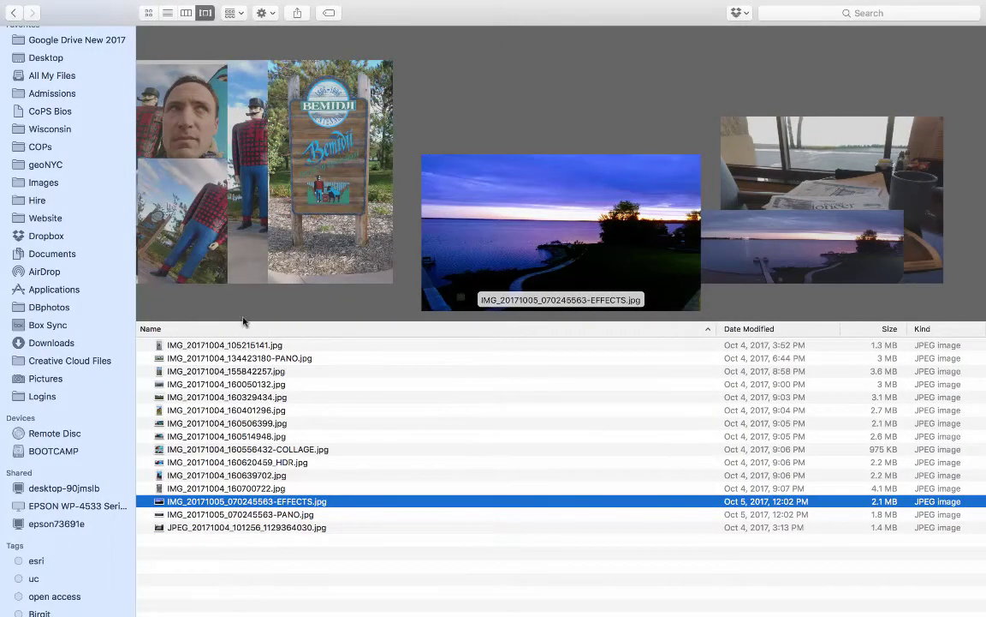
# Step: Select IMG_20171004_134423180-PANO.jpg in Finder, then start Create from Image in Adobe Color
pyautogui.hscroll(2, 485, 199)
pyautogui.hscroll(-4, 465, 191)
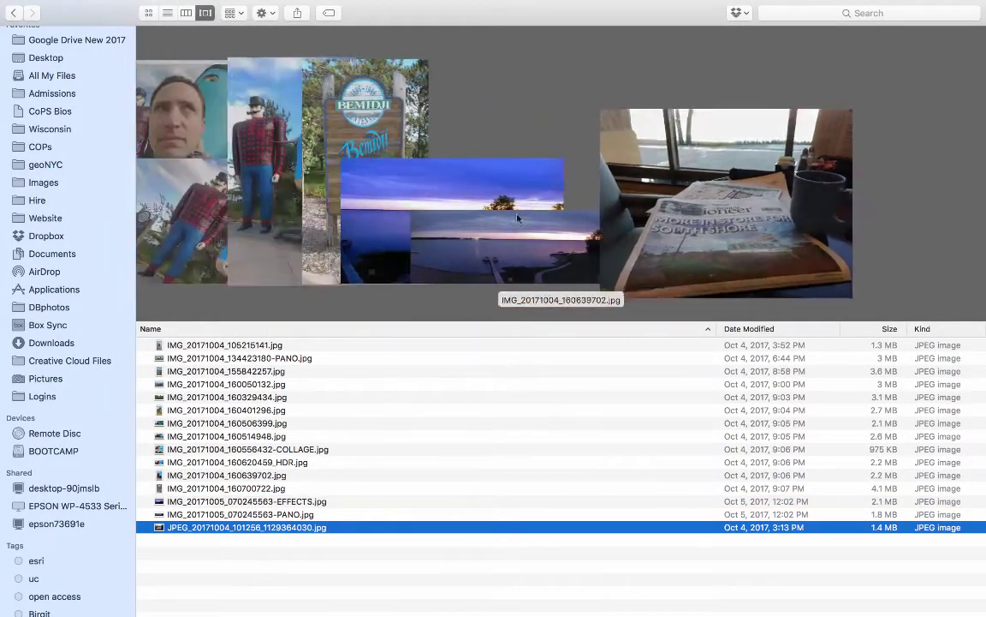
pyautogui.hscroll(2, 517, 219)
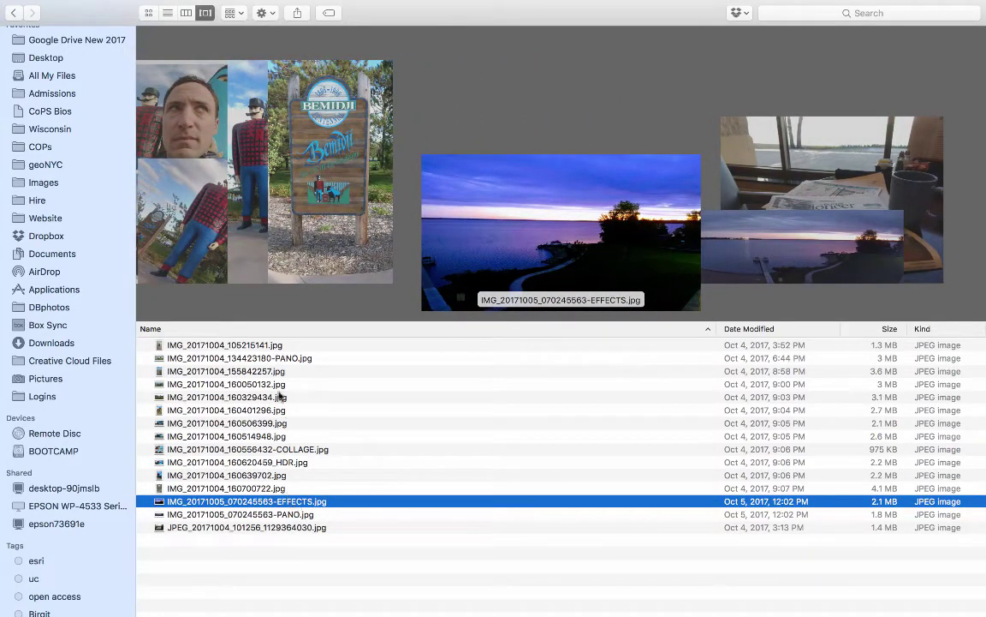
pyautogui.click(283, 358)
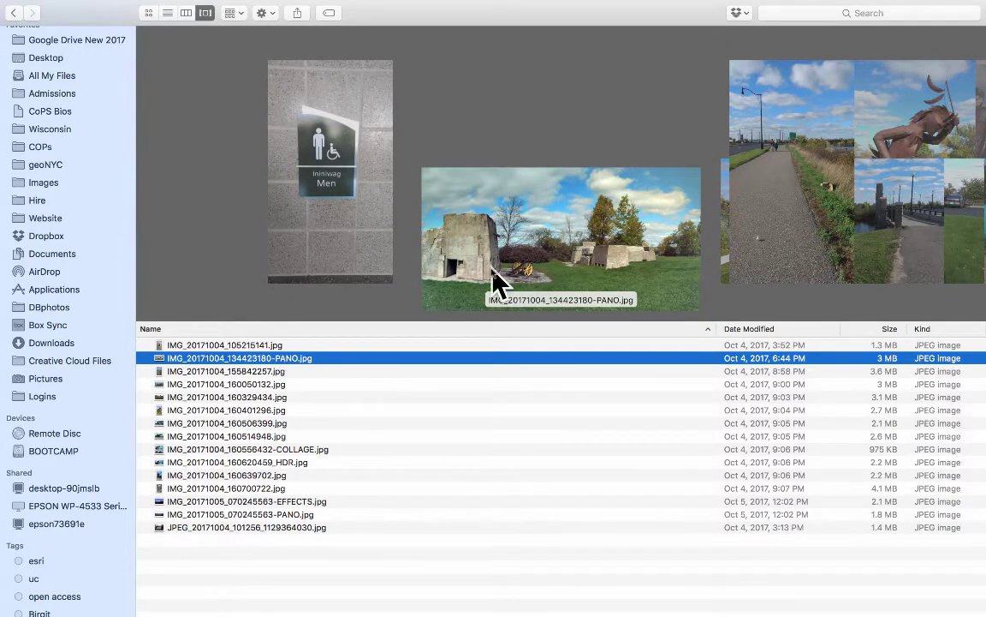
pyautogui.hotkey('ctrl', 'Right')
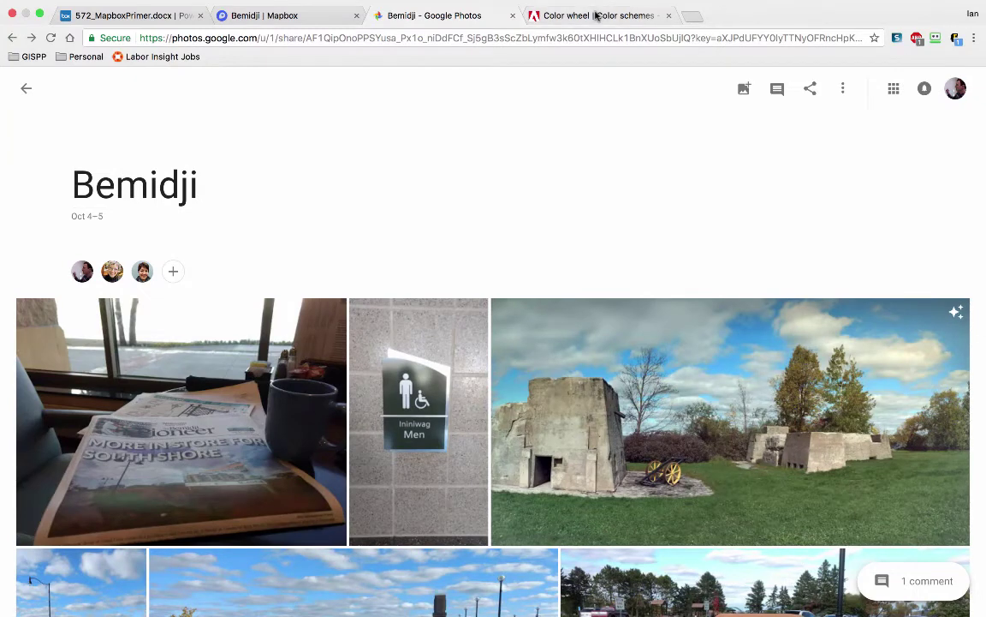
pyautogui.click(597, 16)
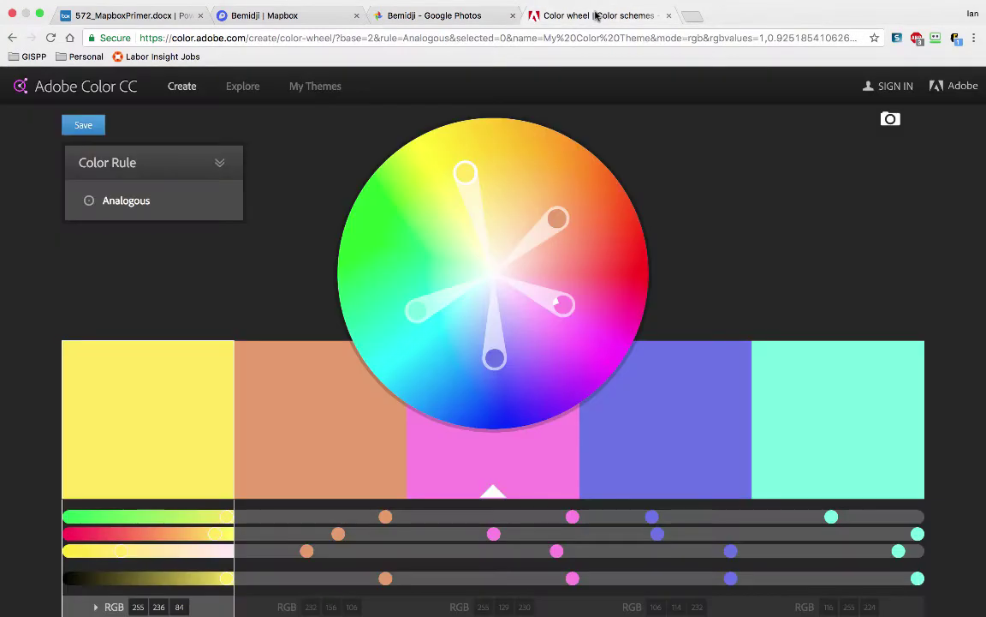
pyautogui.click(870, 125)
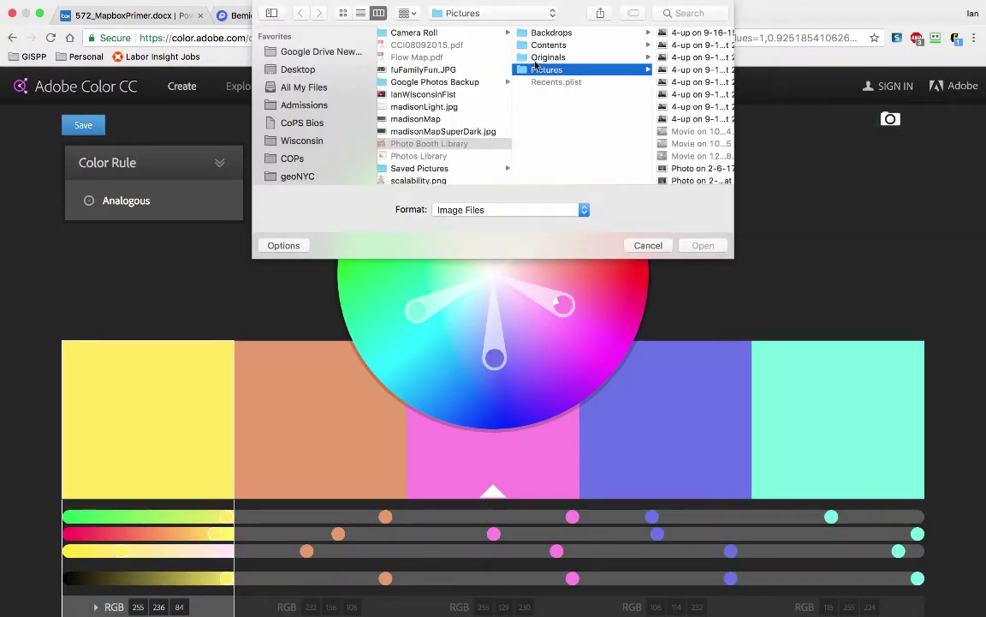
# Step: Load the PANO image from Desktop > 572Fall2017 > Bemidji as the theme source
pyautogui.click(287, 69)
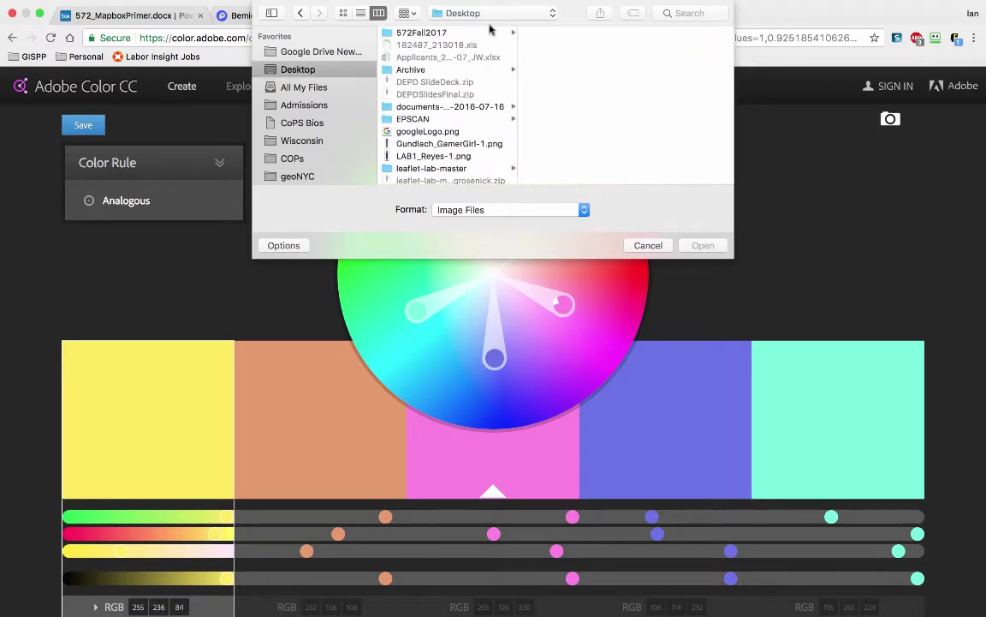
pyautogui.click(409, 33)
pyautogui.click(592, 32)
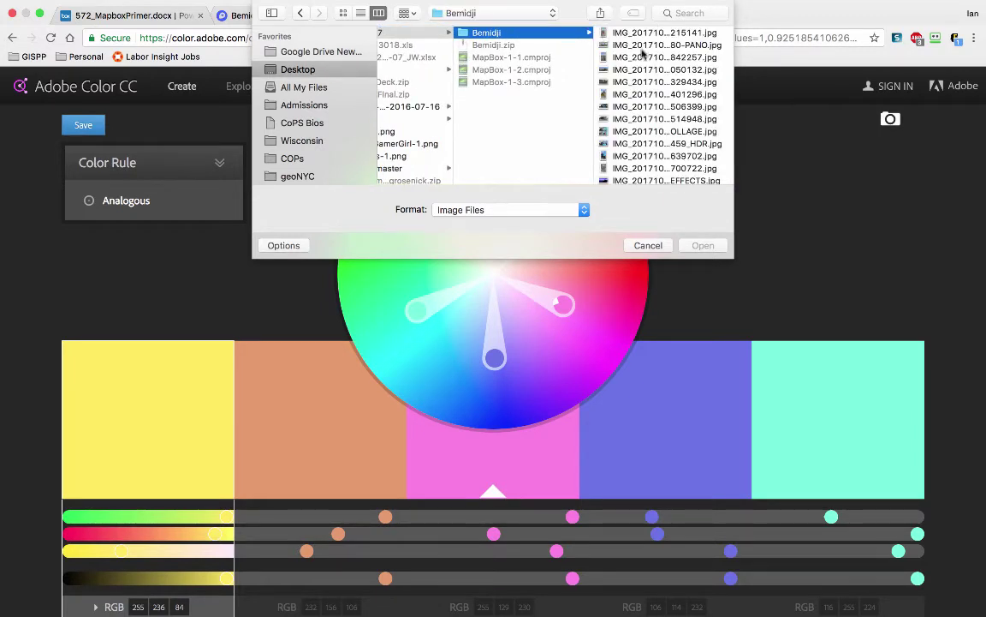
pyautogui.click(666, 46)
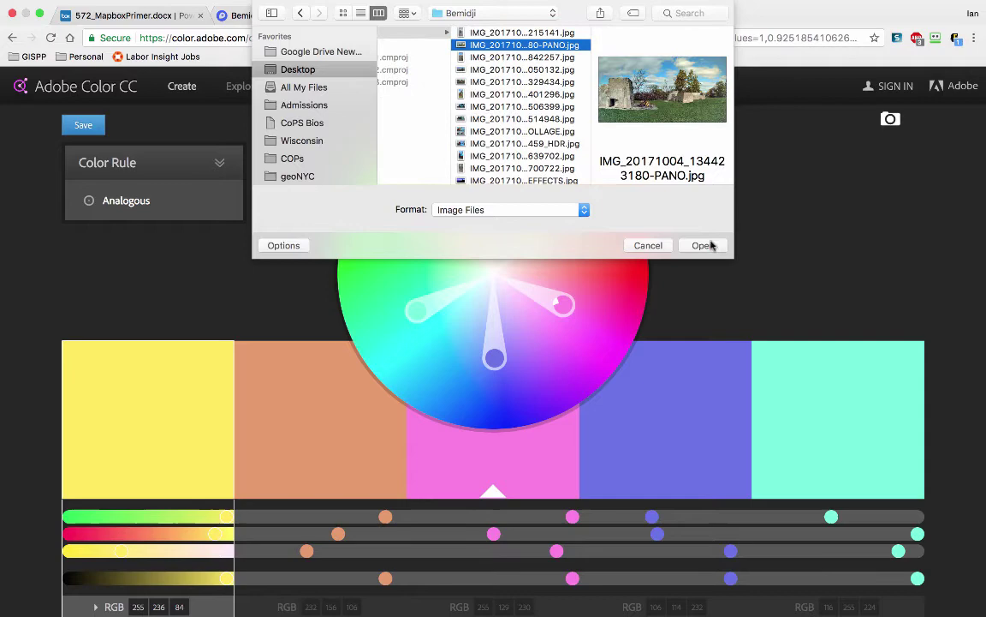
pyautogui.click(705, 245)
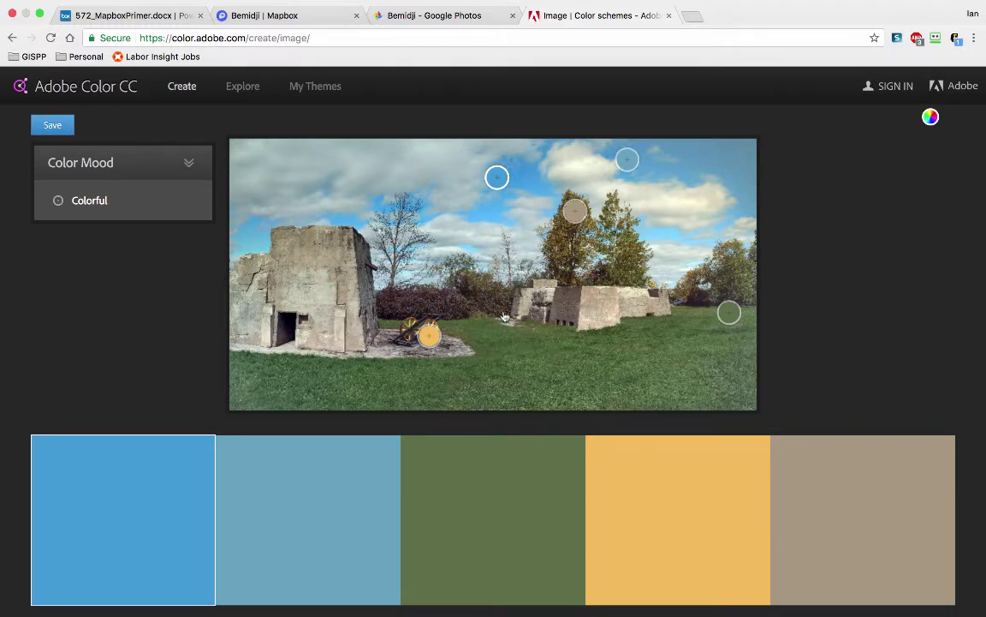
pyautogui.moveTo(126, 209)
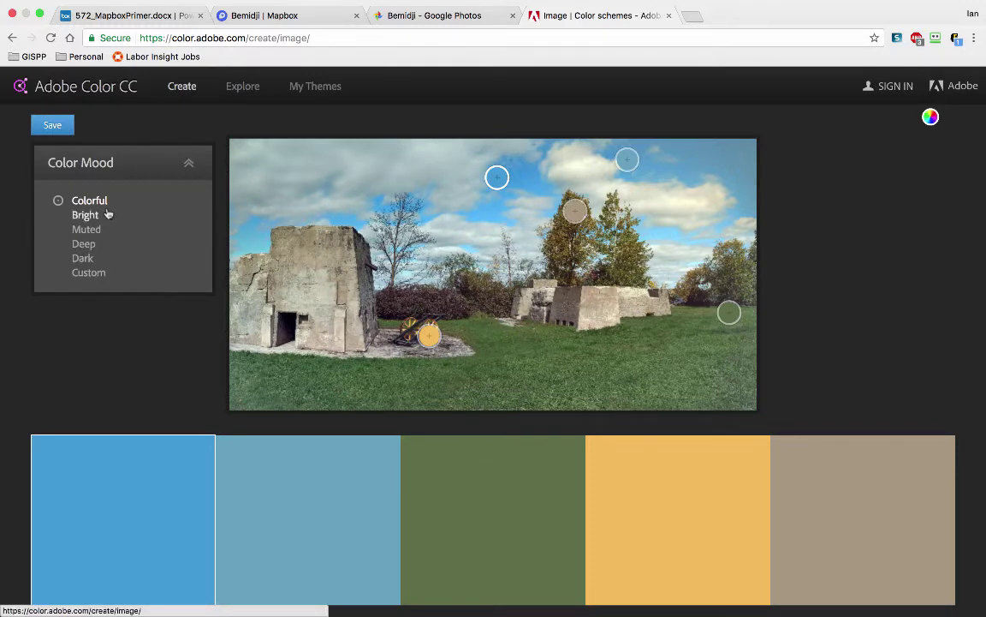
pyautogui.click(90, 216)
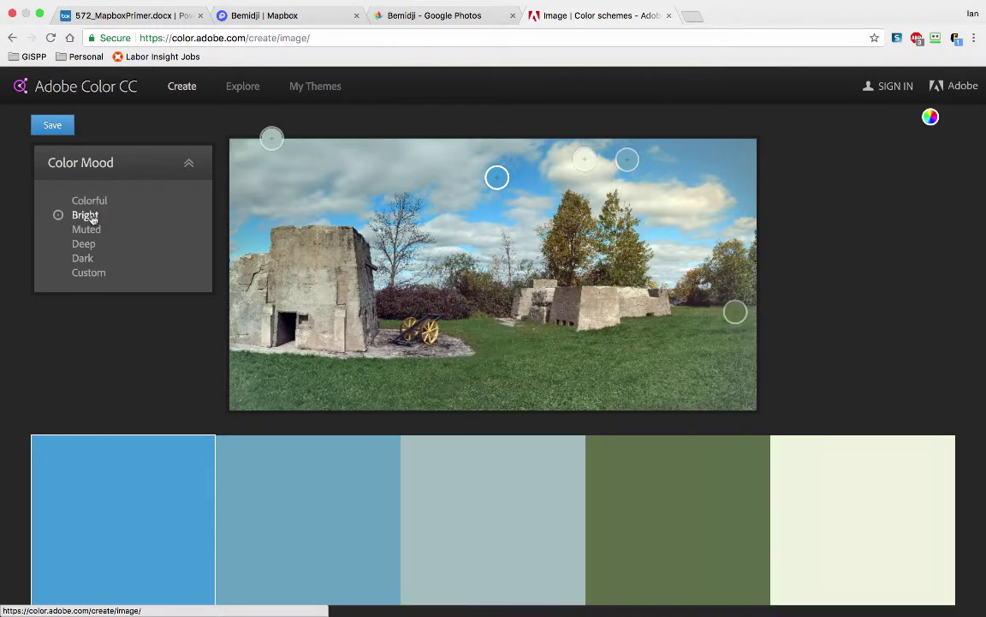
pyautogui.click(86, 230)
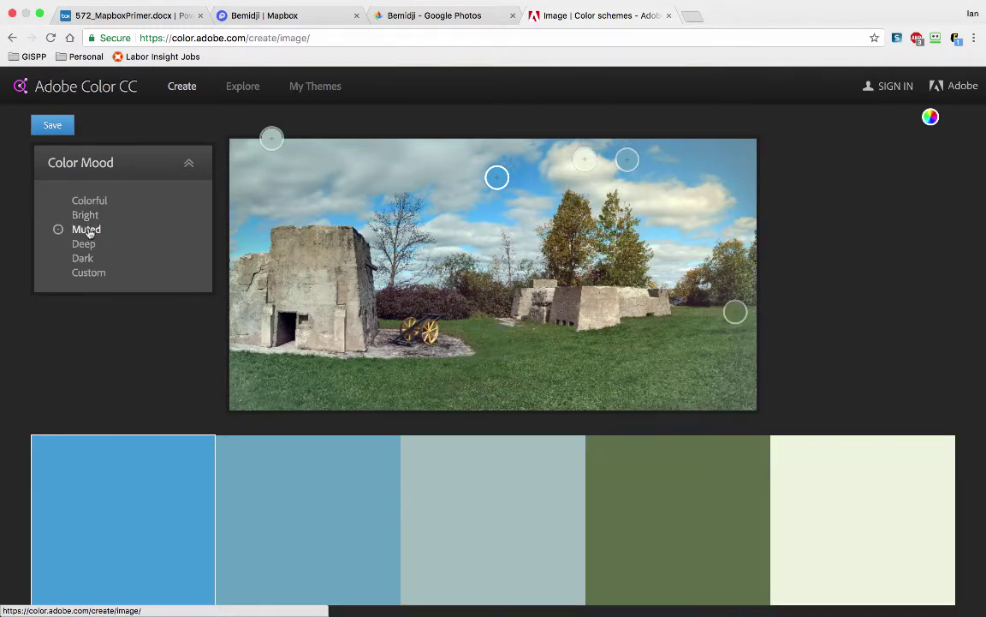
pyautogui.click(81, 244)
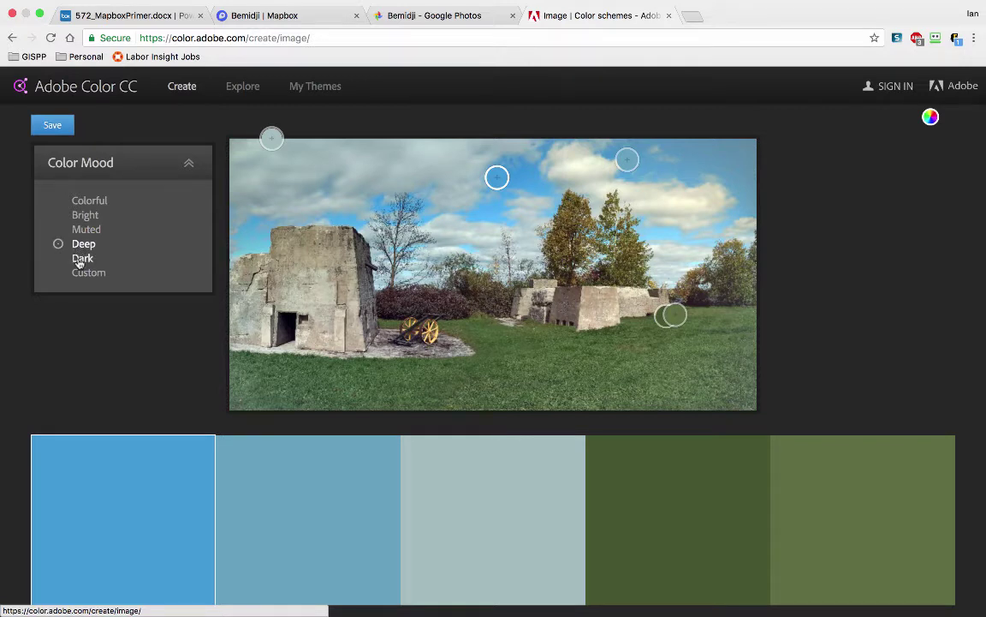
pyautogui.click(80, 260)
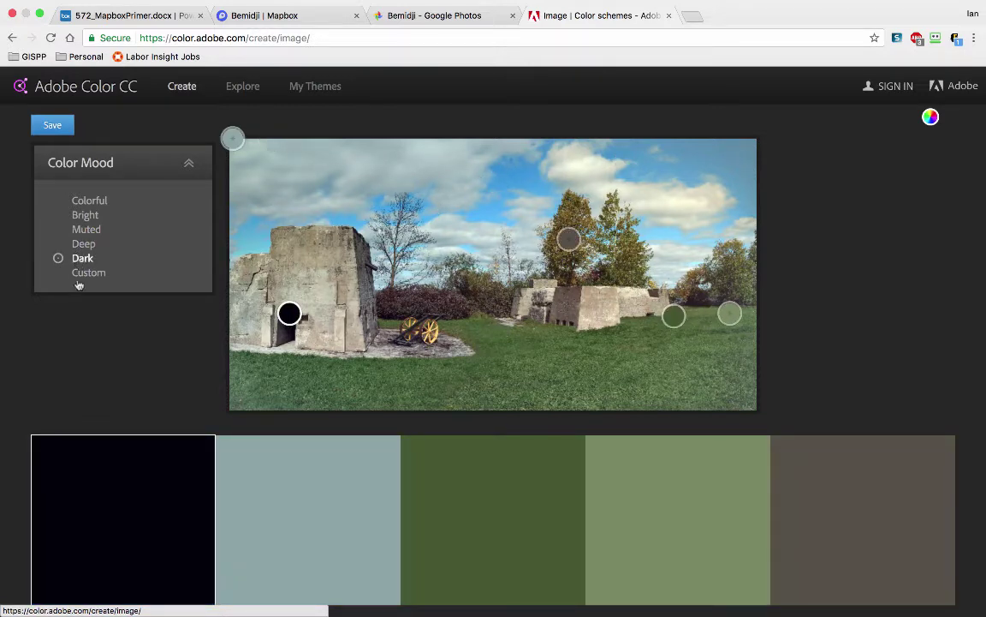
pyautogui.click(83, 246)
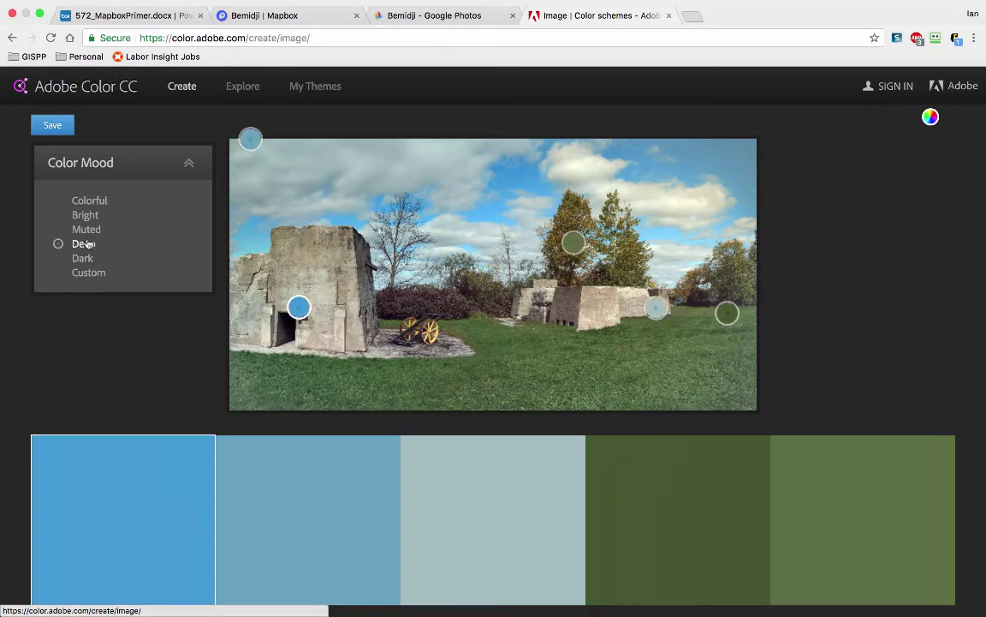
pyautogui.click(90, 203)
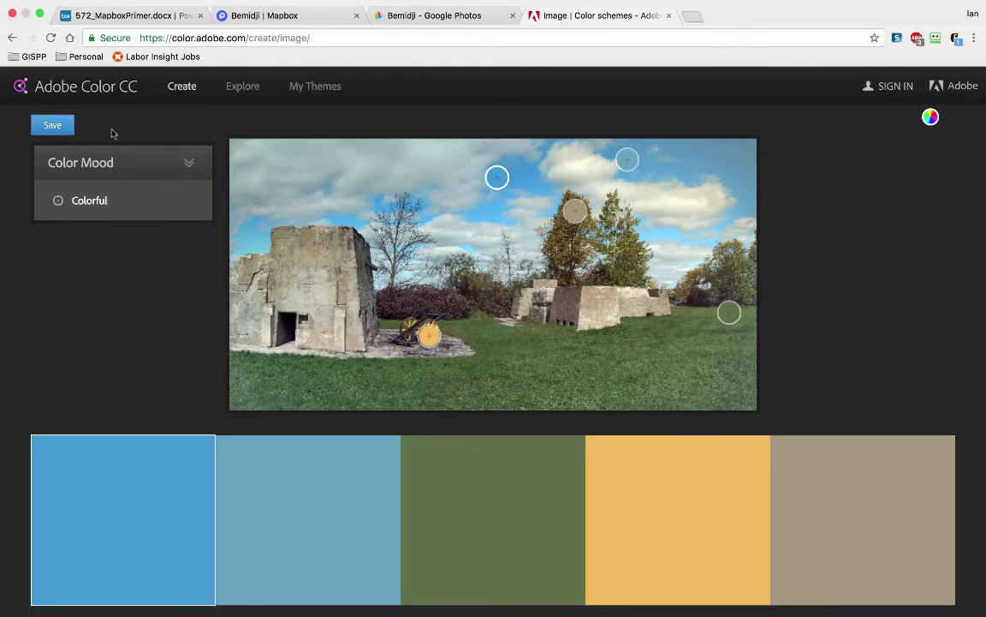
# Step: Start saving the theme and sign in with the Adobe ID e-mail and password
pyautogui.click(60, 125)
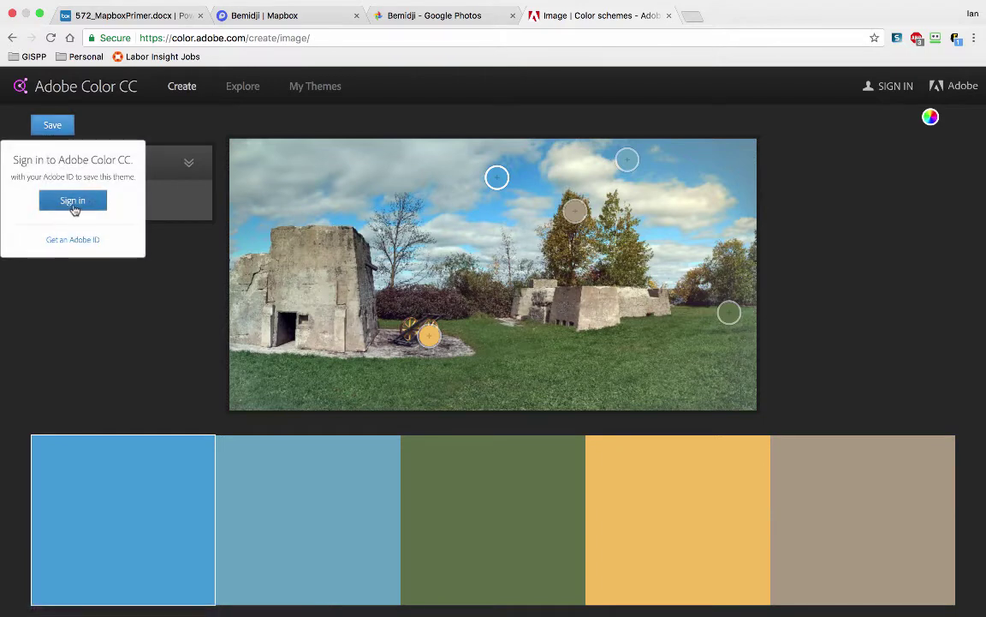
pyautogui.click(83, 206)
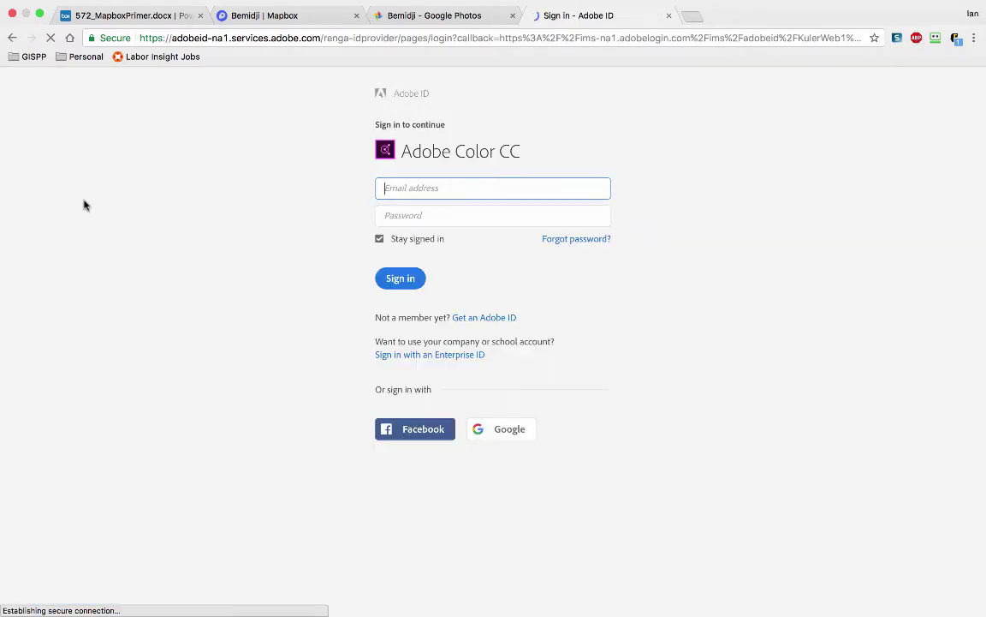
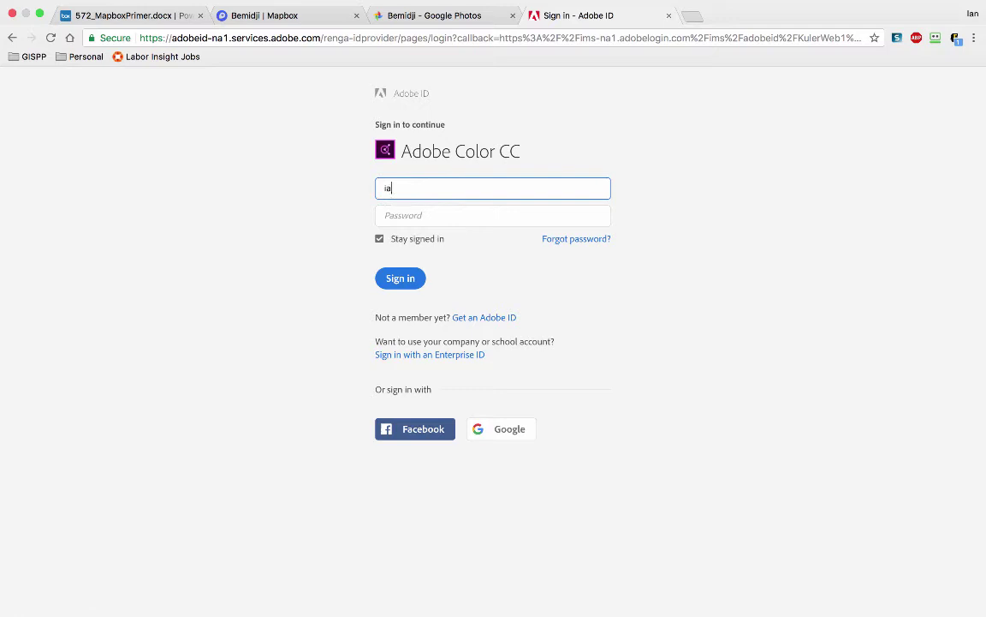
pyautogui.press('Tab')
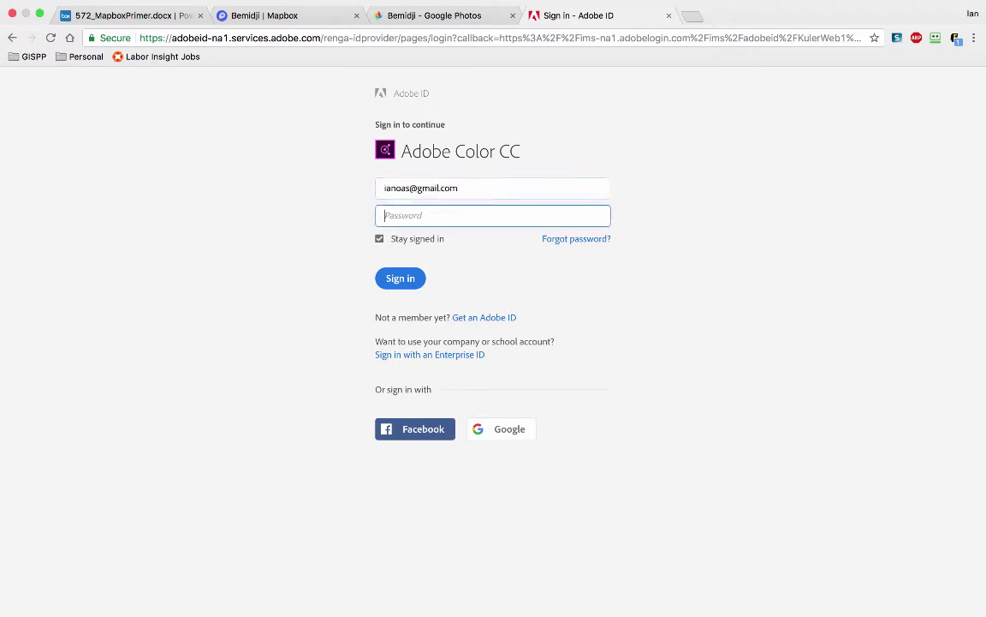
pyautogui.write('••••••••••')
pyautogui.press('Return')
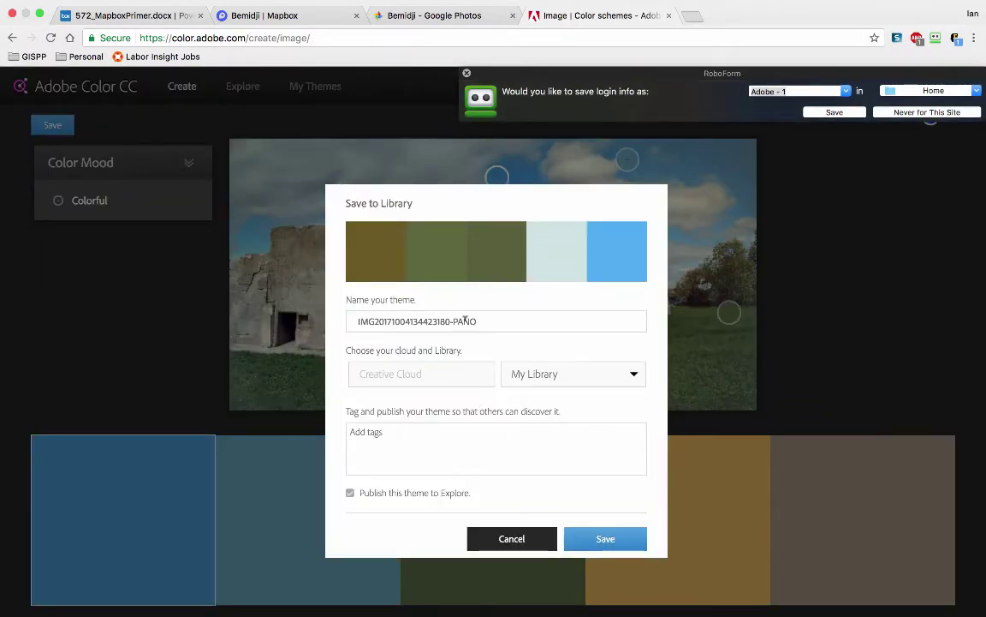
# Step: Rename the theme to 'Bemidji', keeping My Library as the destination
pyautogui.tripleClick(465, 321)
pyautogui.write('Bemidji')
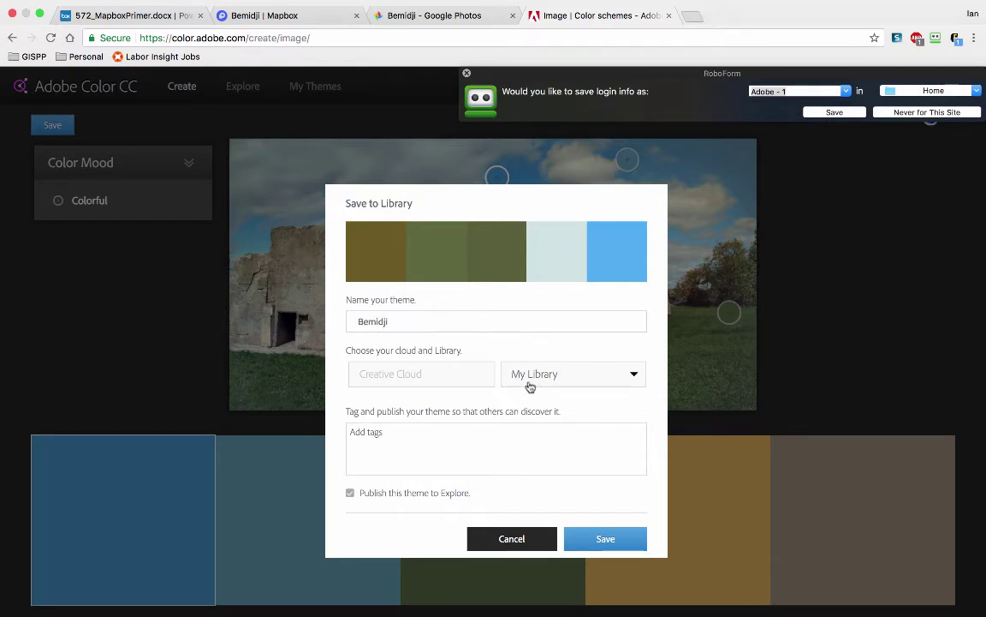
pyautogui.click(563, 381)
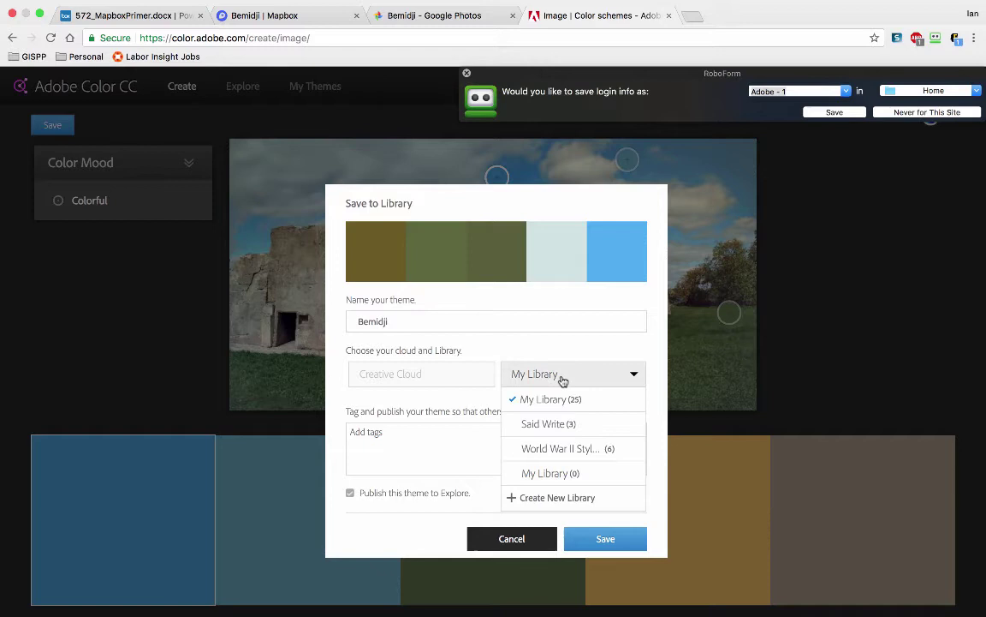
pyautogui.click(563, 381)
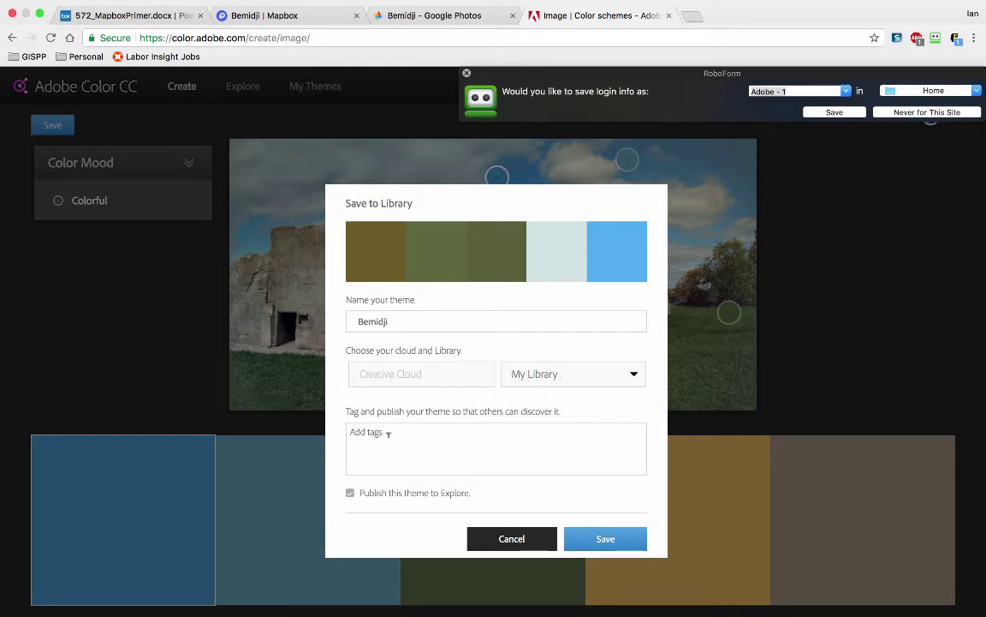
# Step: Tag the theme bemidji, minnesota and fall, then save it
pyautogui.click(388, 434)
pyautogui.write('bemidji')
pyautogui.press('Return')
pyautogui.write('minnesota')
pyautogui.press('Return')
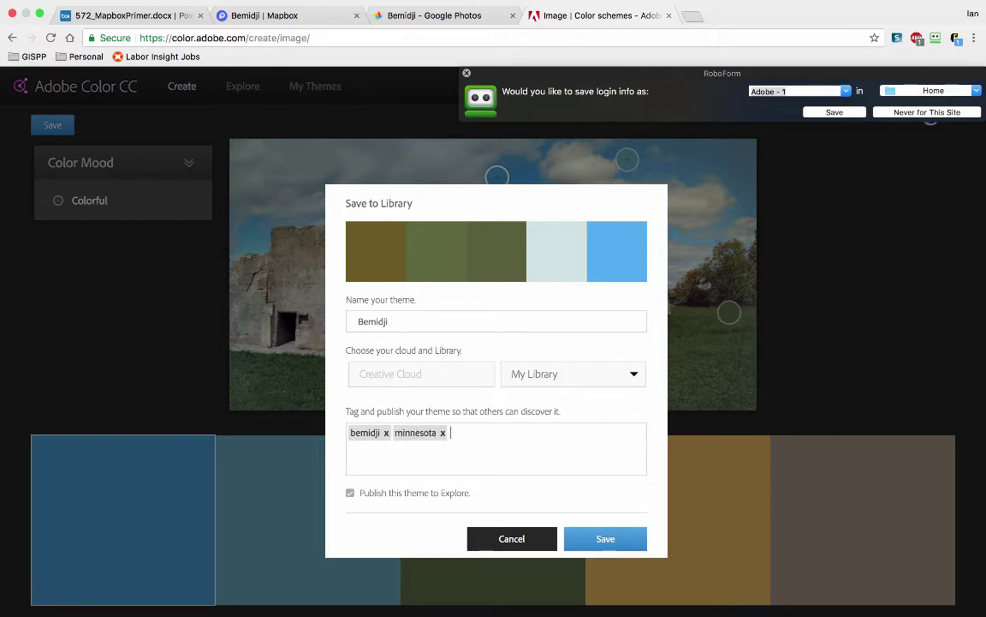
pyautogui.write('fall')
pyautogui.press('Return')
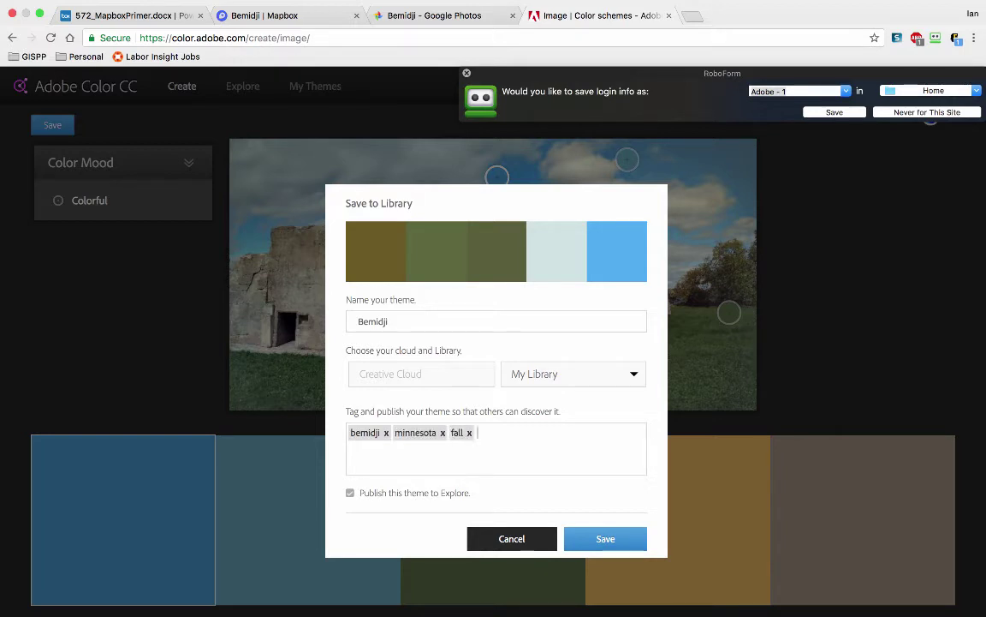
pyautogui.click(605, 539)
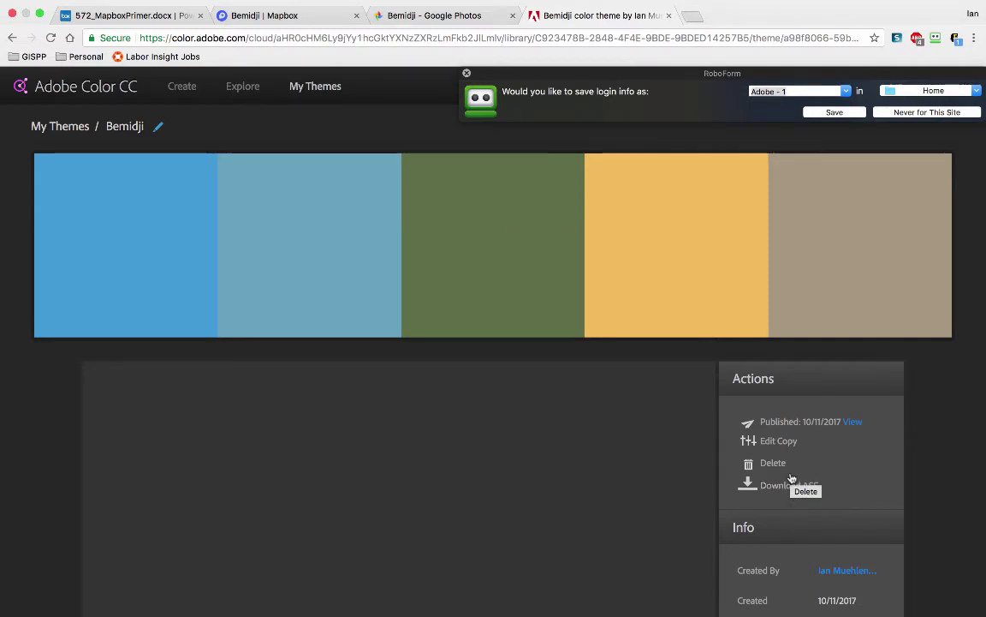
# Step: Edit a copy of Bemidji with the first blue at RGB 52,152,218, then return to Mapbox
pyautogui.click(776, 437)
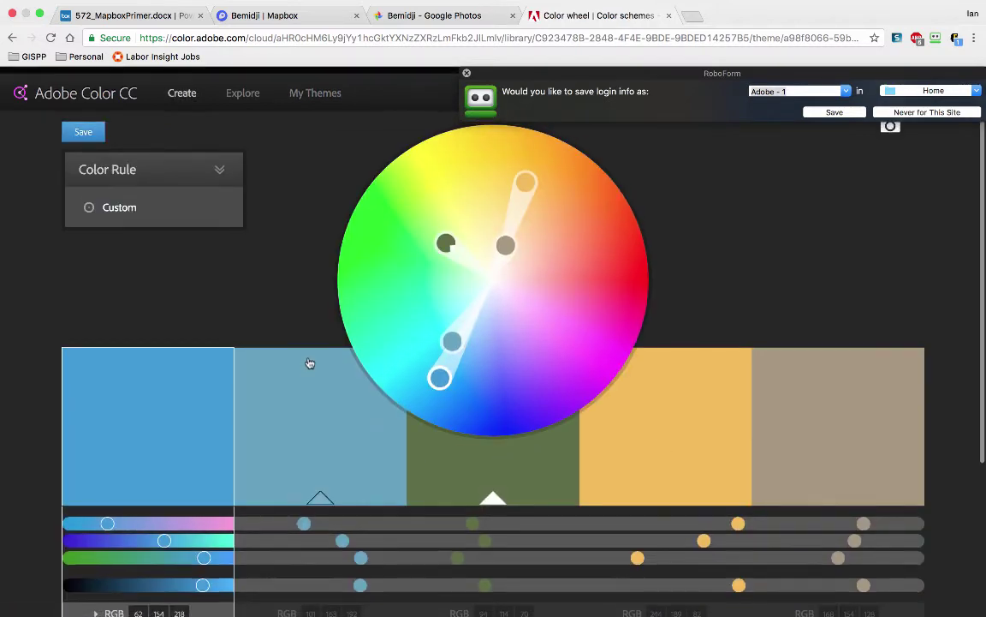
pyautogui.scroll(-5, 308, 363)
pyautogui.scroll(3, 311, 360)
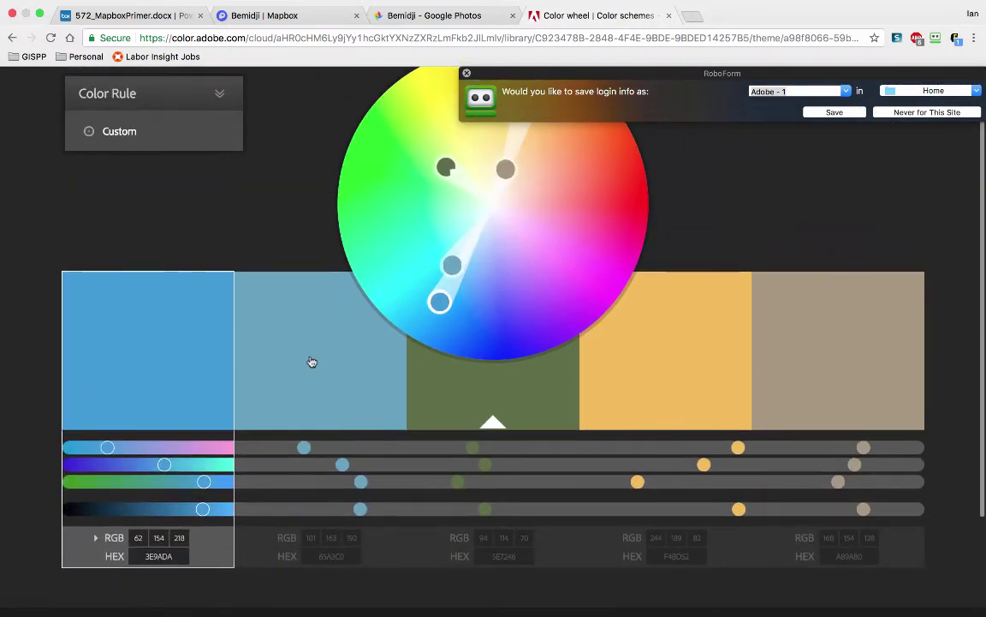
pyautogui.scroll(1, 351, 326)
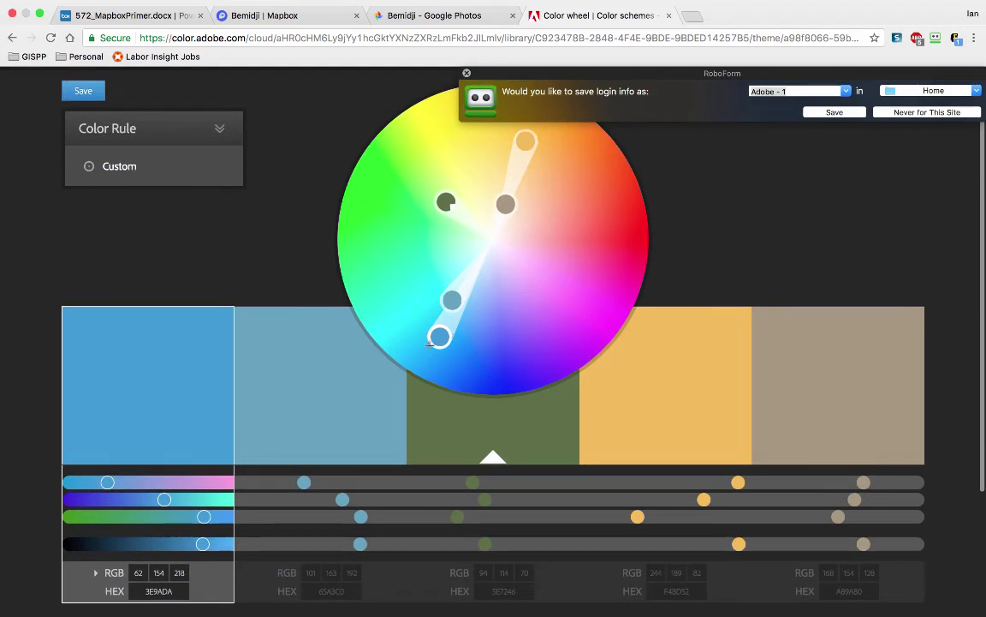
pyautogui.moveTo(437, 342); pyautogui.dragTo(435, 341)
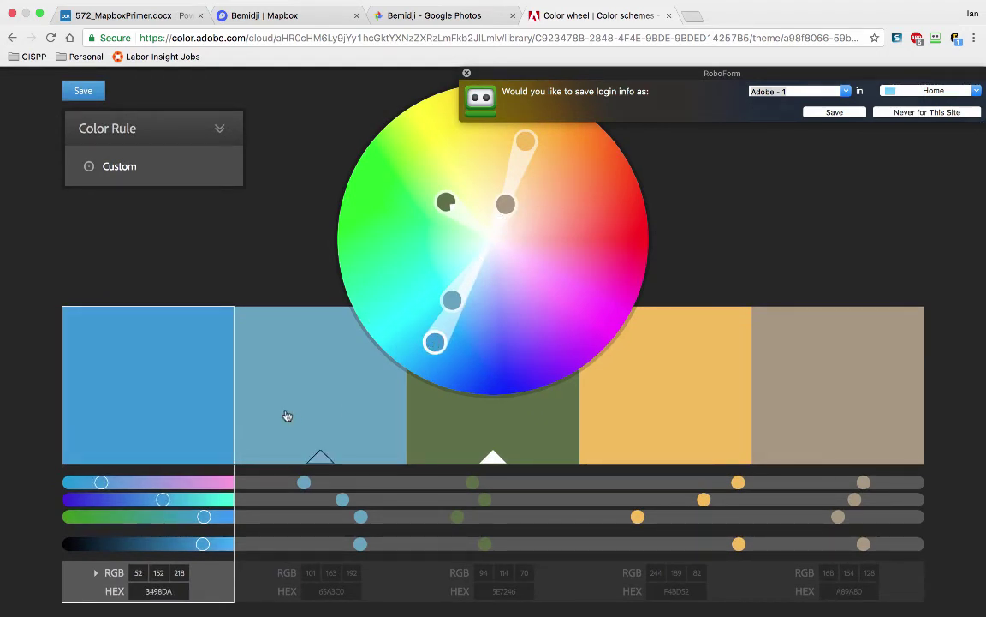
pyautogui.scroll(-4, 727, 437)
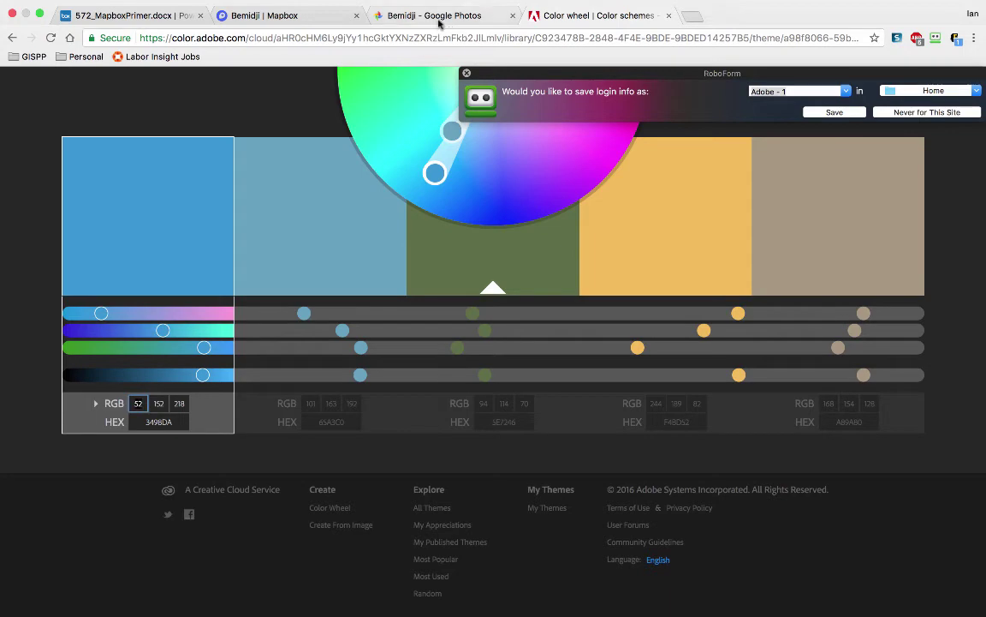
pyautogui.moveTo(278, 16); pyautogui.dragTo(563, 18)
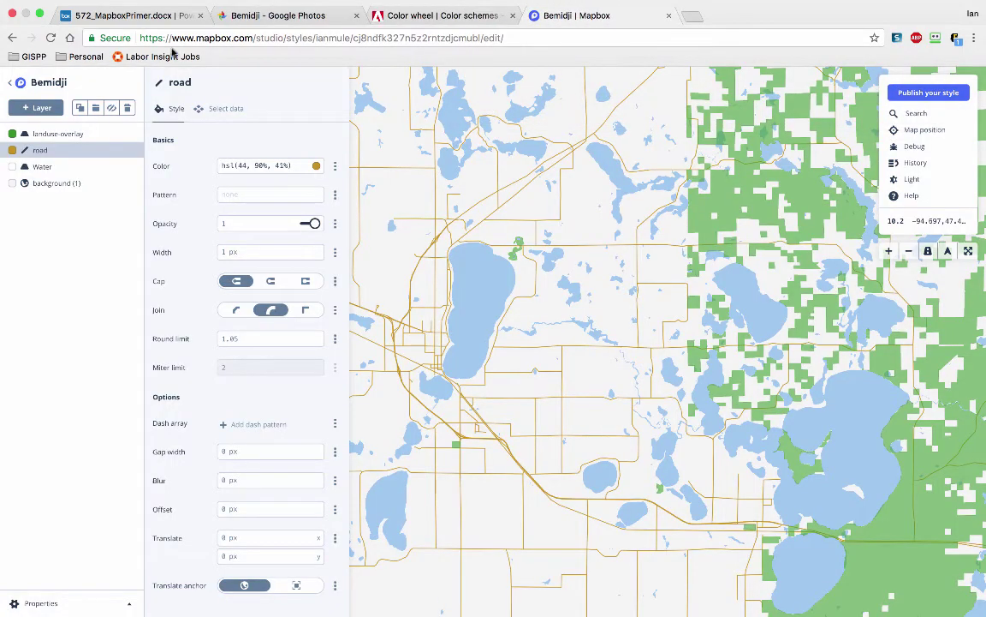
# Step: Open the road layer's colour picker and read the orange swatch's values in Adobe Color
pyautogui.click(44, 150)
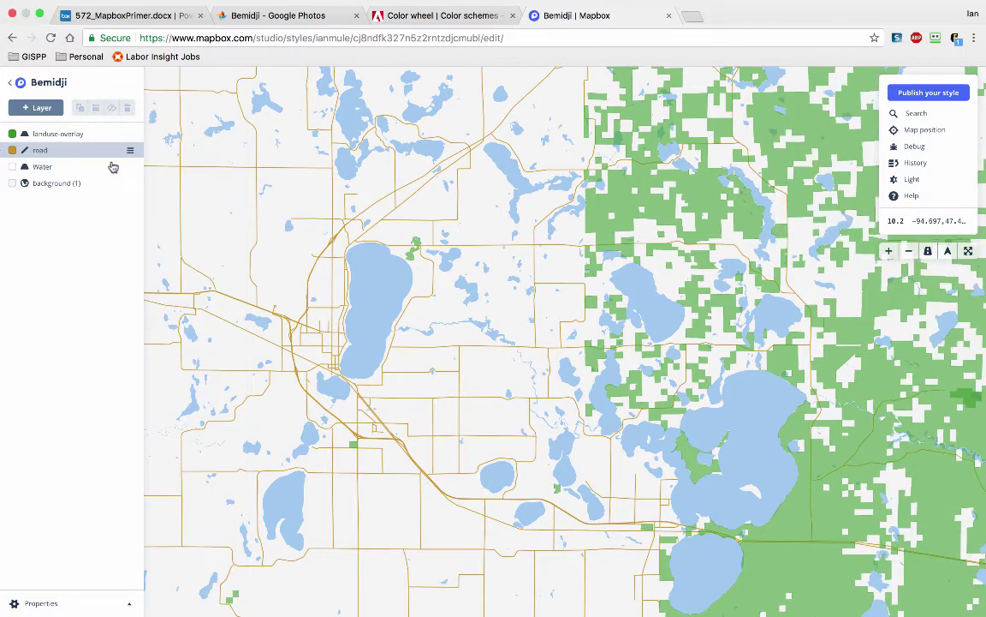
pyautogui.click(45, 151)
pyautogui.click(289, 165)
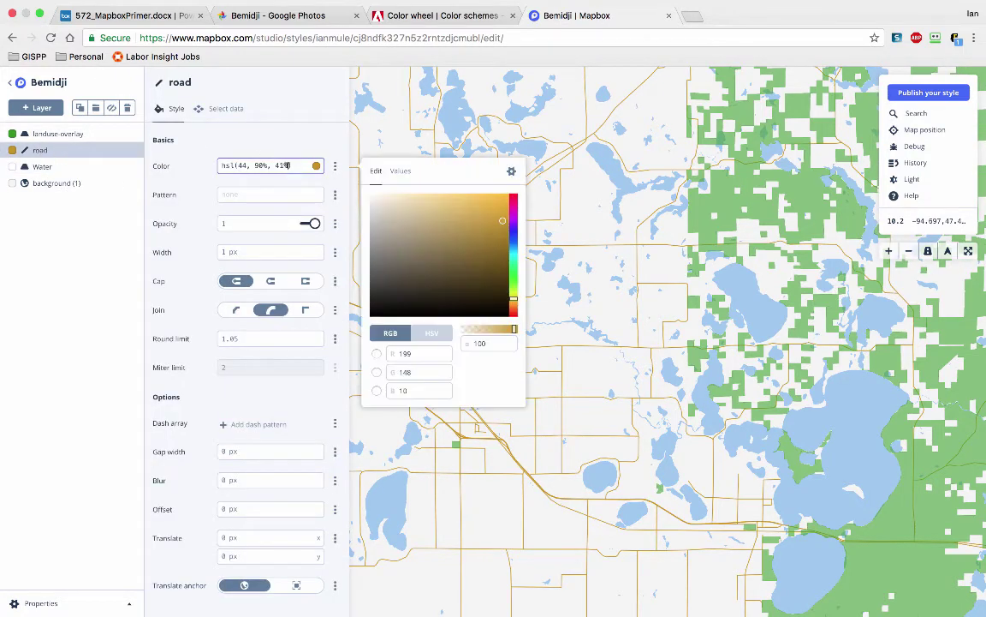
pyautogui.click(387, 333)
pyautogui.doubleClick(404, 353)
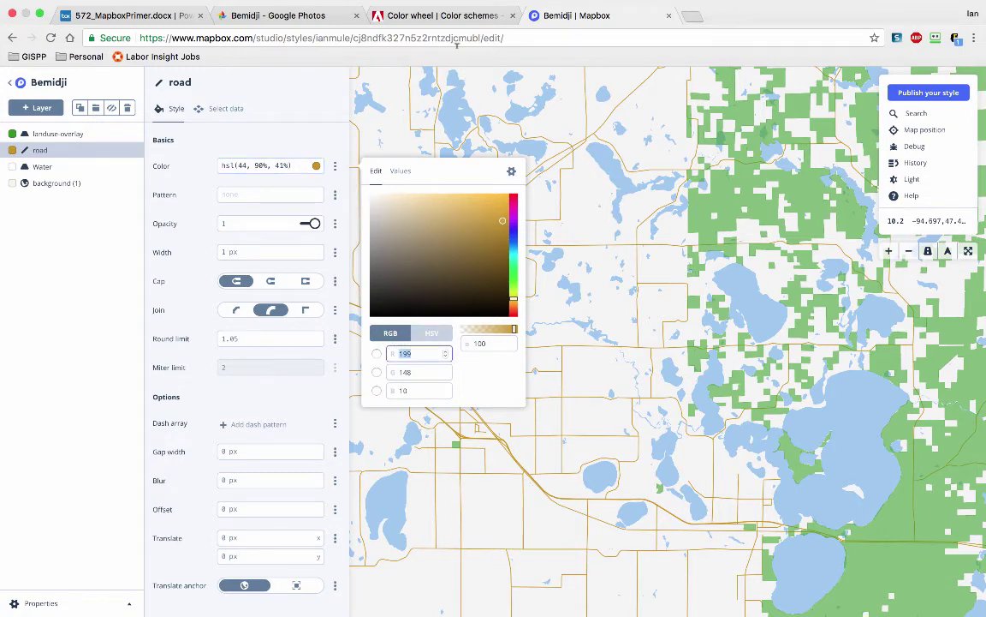
pyautogui.click(412, 17)
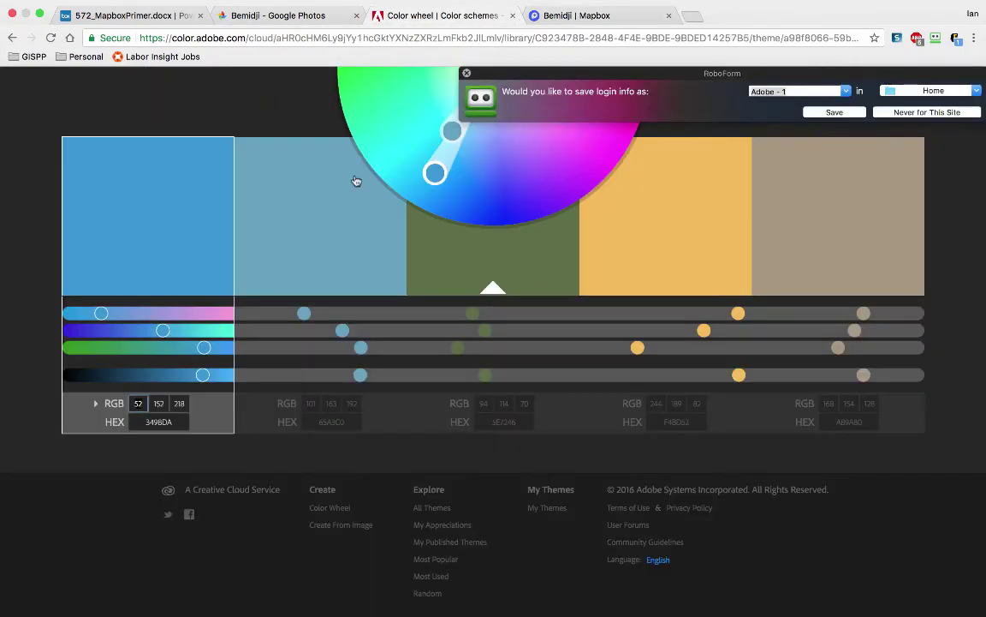
pyautogui.click(665, 247)
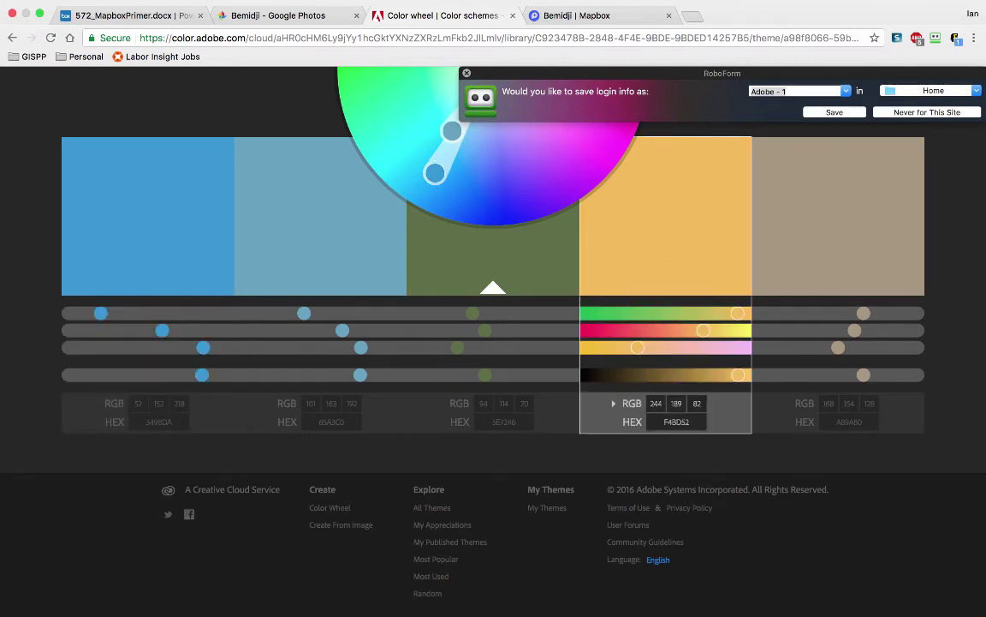
pyautogui.click(581, 15)
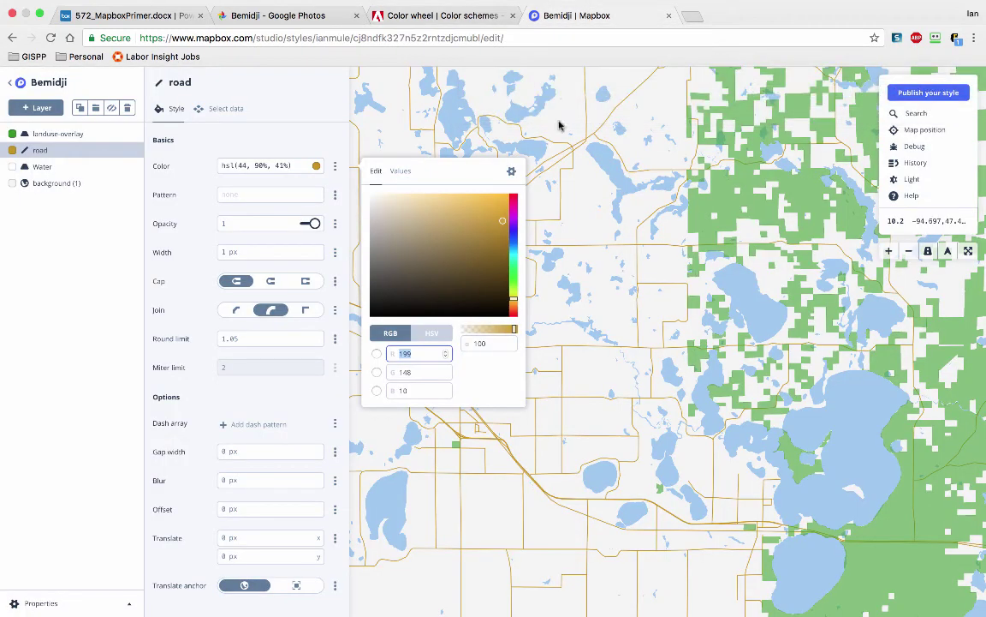
# Step: Enter the orange's RGB values so the road draws in gold, hsl(44, 89%, 64%)
pyautogui.doubleClick(420, 353)
pyautogui.write('133')
pyautogui.press('BackSpace')
pyautogui.press('BackSpace')
pyautogui.press('BackSpace')
pyautogui.write('127')
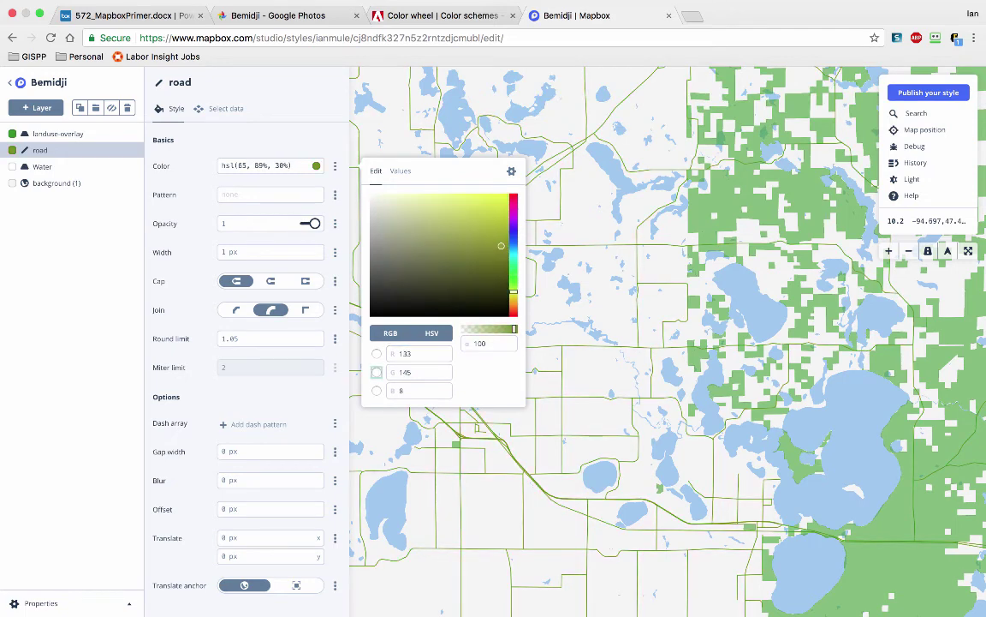
pyautogui.press('Tab')
pyautogui.write('186')
pyautogui.press('BackSpace')
pyautogui.press('BackSpace')
pyautogui.press('BackSpace')
pyautogui.write('0')
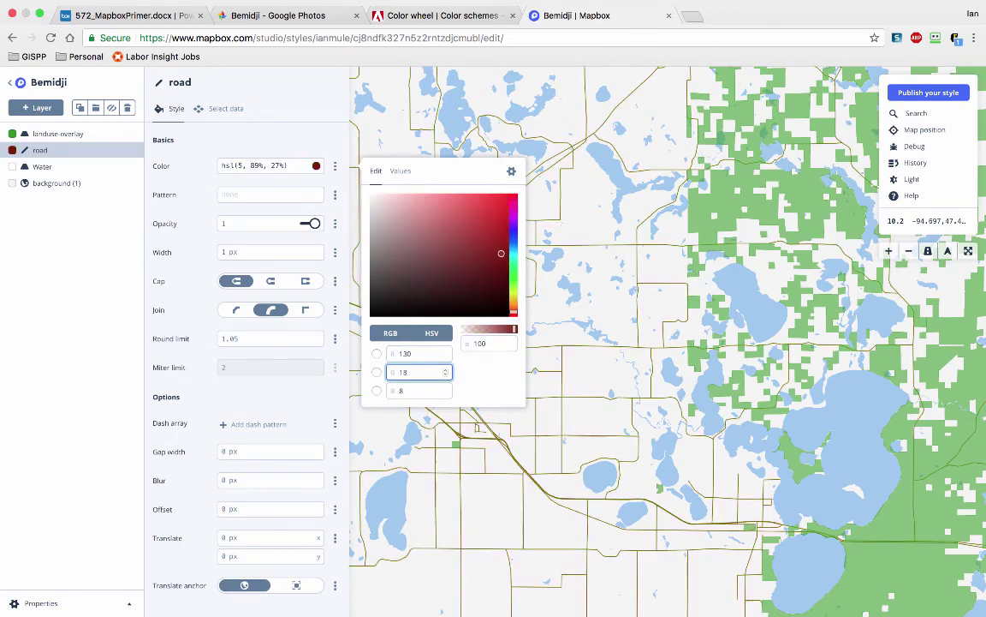
pyautogui.write('198')
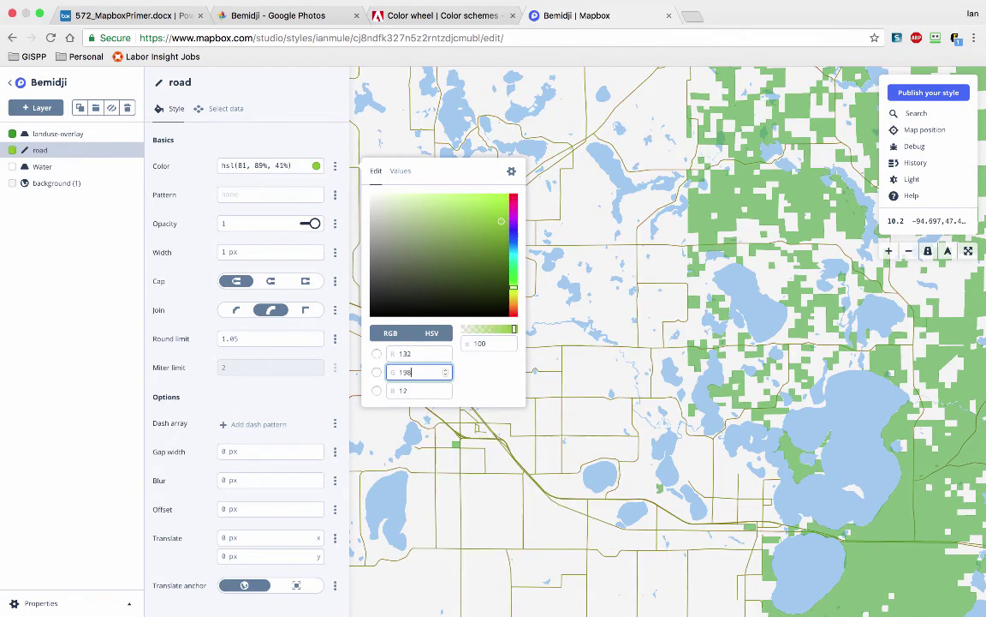
pyautogui.press('Tab')
pyautogui.write('83')
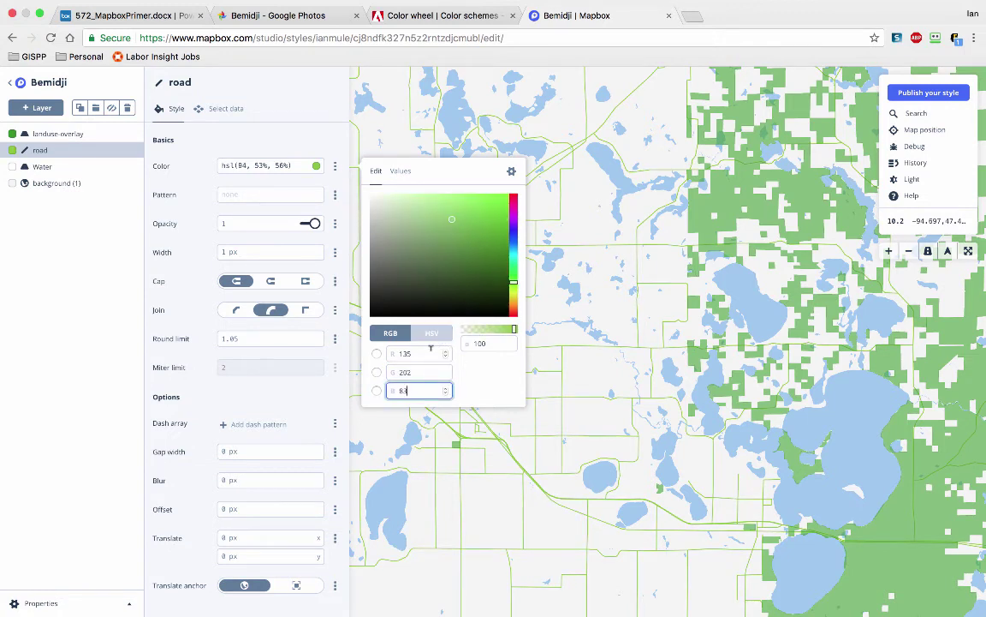
pyautogui.hotkey('shift', 'Tab')
pyautogui.hotkey('shift', 'Tab')
pyautogui.write('245')
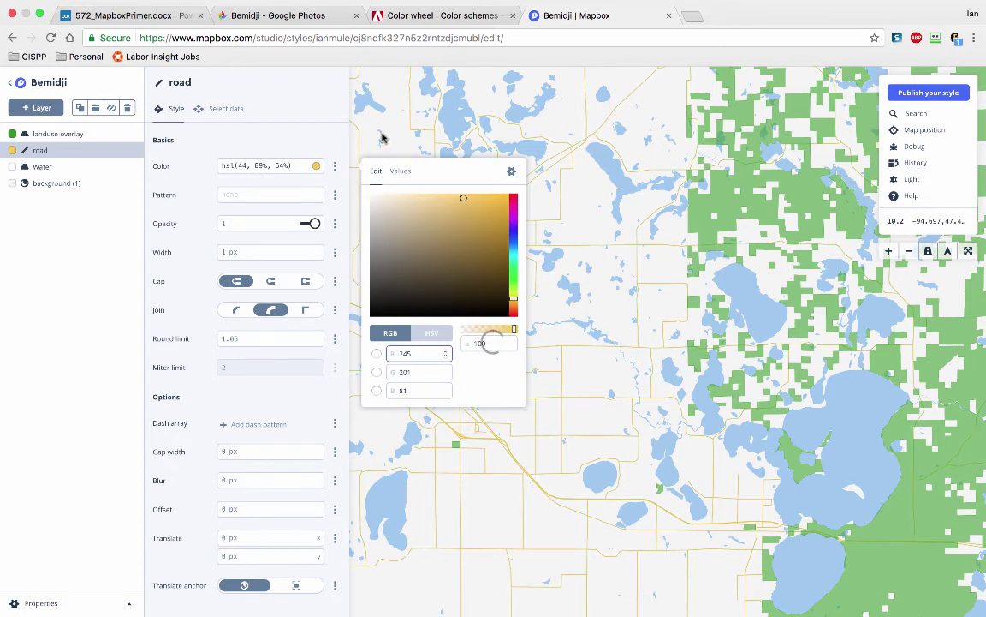
pyautogui.click(382, 137)
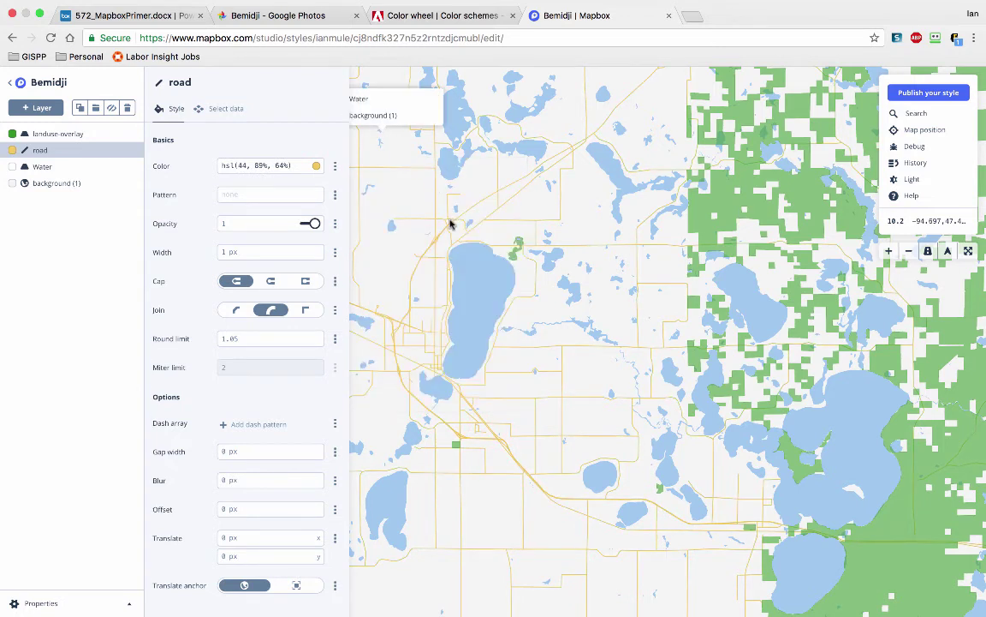
# Step: Open the Water layer's colour, check the first blue swatch's RGB in Adobe Color, and return to Mapbox
pyautogui.click(48, 166)
pyautogui.click(424, 17)
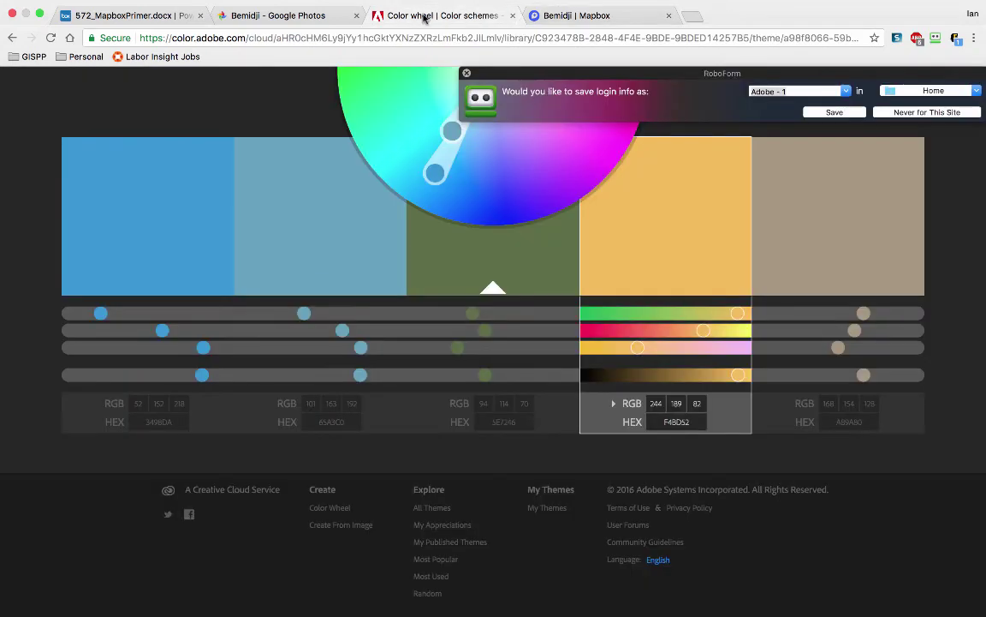
pyautogui.click(172, 241)
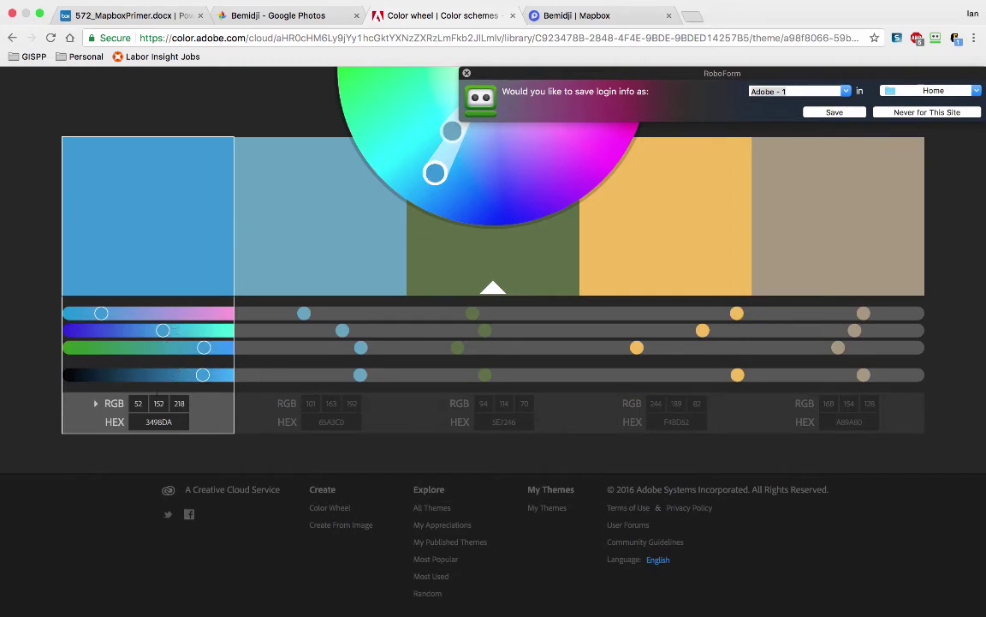
pyautogui.click(589, 18)
# Step: Set a first attempt at the Water layer colour: RGB 51, 50, 119
pyautogui.click(231, 166)
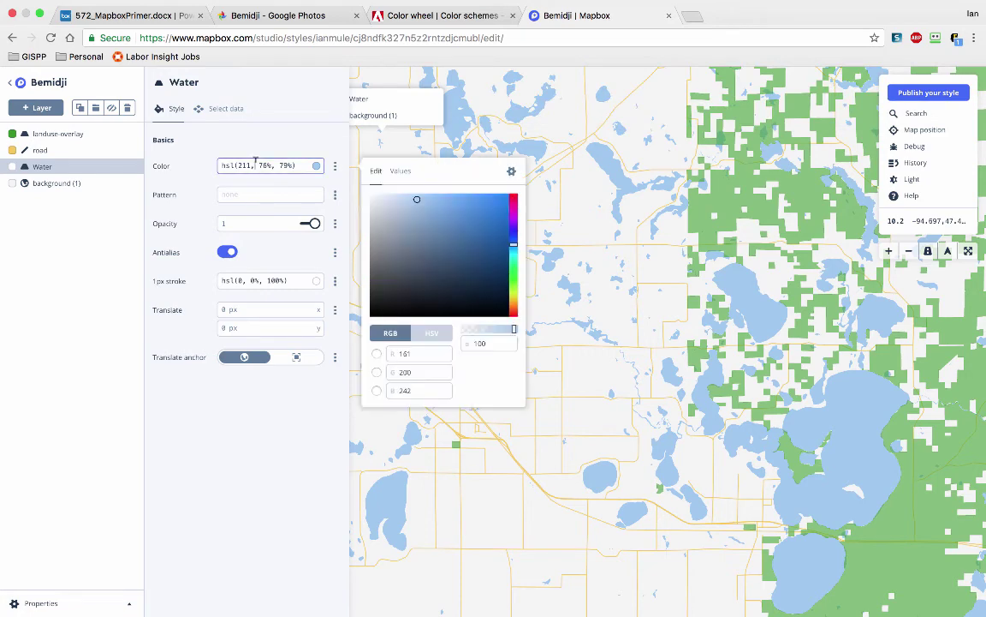
pyautogui.doubleClick(402, 353)
pyautogui.write('51')
pyautogui.doubleClick(406, 372)
pyautogui.write('50')
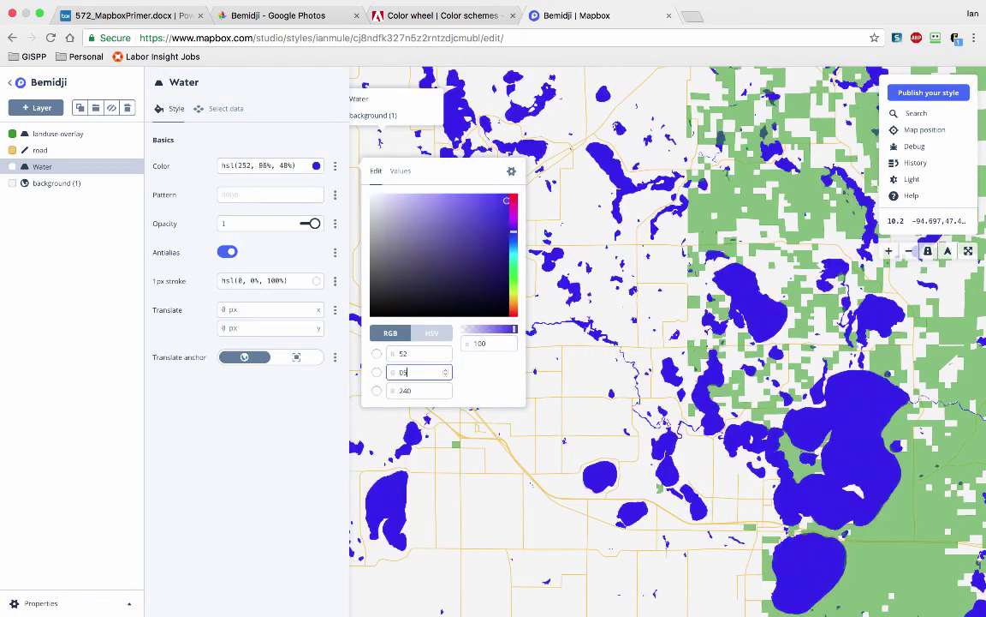
pyautogui.doubleClick(414, 389)
pyautogui.write('119')
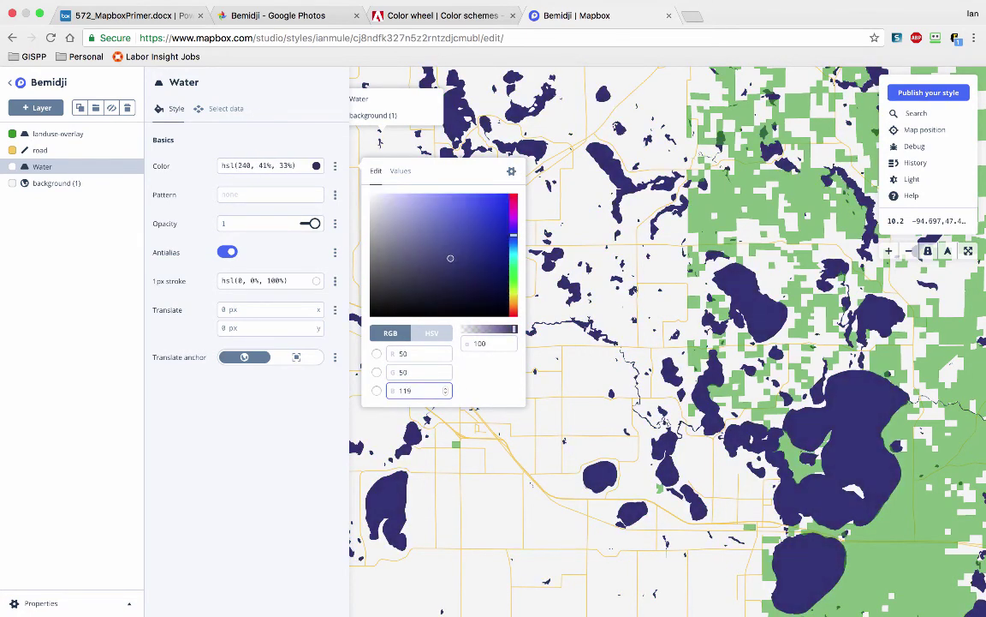
pyautogui.press('BackSpace')
pyautogui.write('9')
pyautogui.click(526, 388)
# Step: After checking the Adobe Color palette, revise the Water colour to bright blue, about RGB 47, 44, 217
pyautogui.click(434, 17)
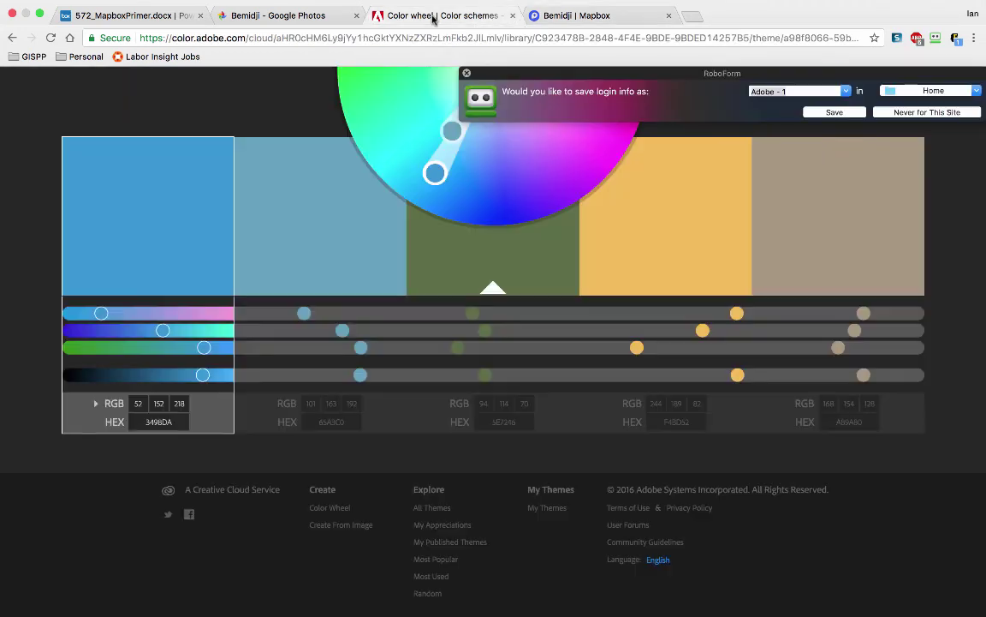
pyautogui.click(559, 17)
pyautogui.doubleClick(410, 390)
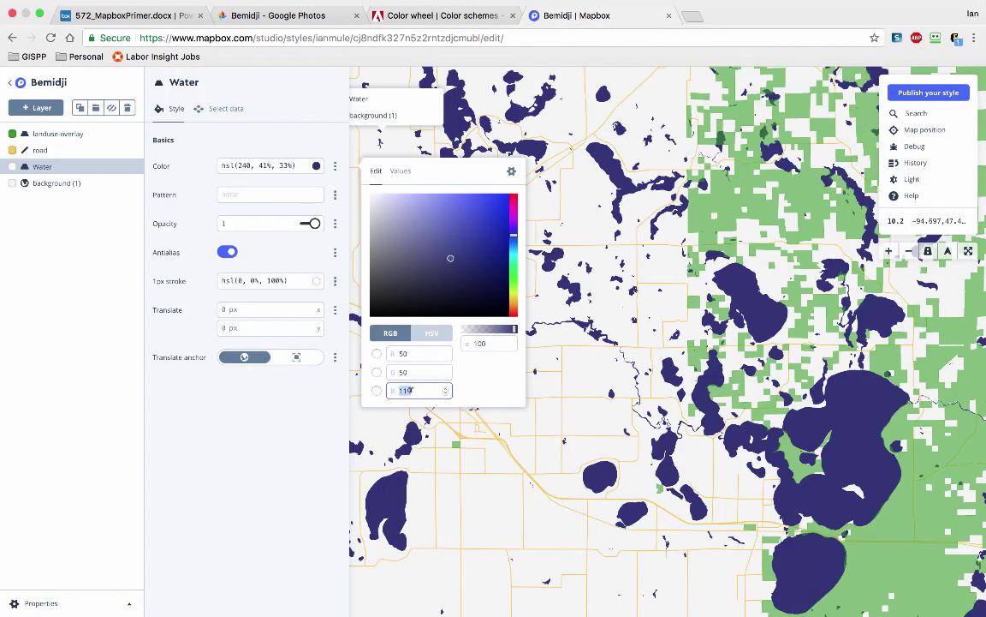
pyautogui.write('217')
pyautogui.doubleClick(428, 353)
pyautogui.write('43')
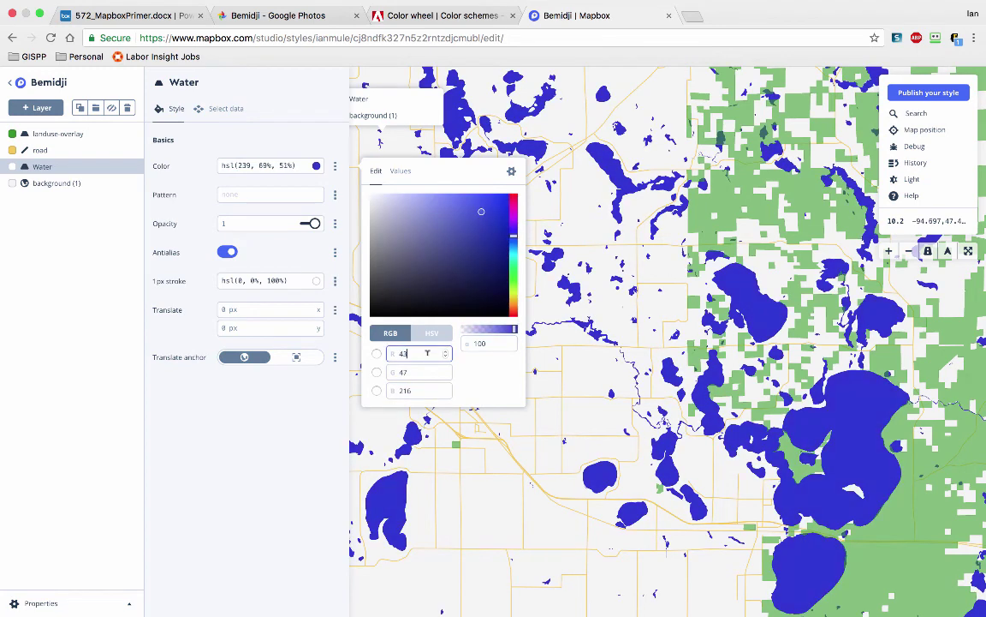
pyautogui.press('BackSpace')
pyautogui.press('BackSpace')
pyautogui.write('50')
pyautogui.doubleClick(426, 371)
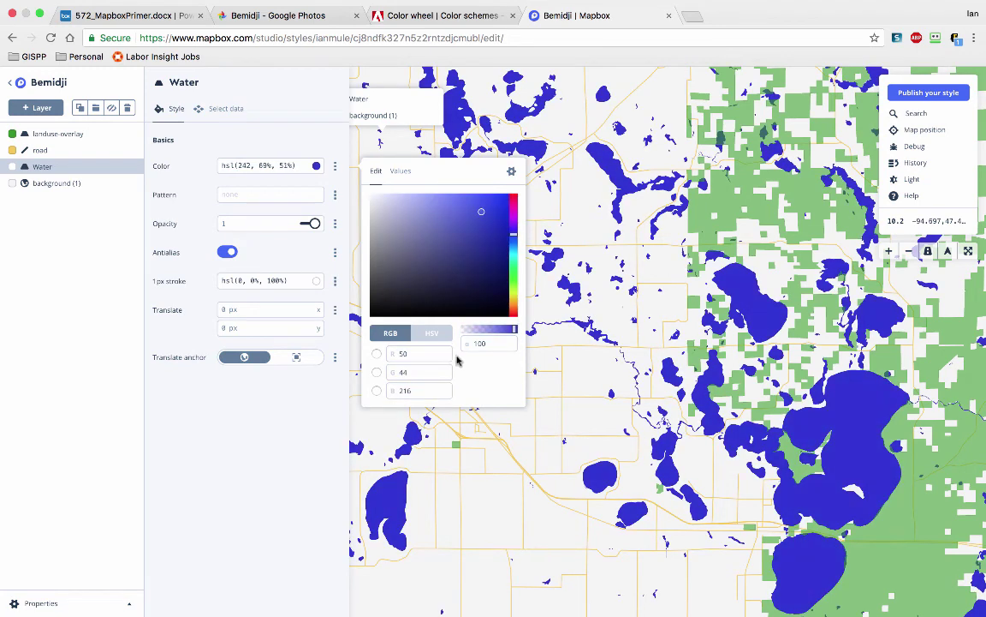
pyautogui.write('44')
# Step: Compare the Water colour in HSV and RGB, view the lakes, then return to Adobe Color
pyautogui.click(415, 335)
pyautogui.click(413, 337)
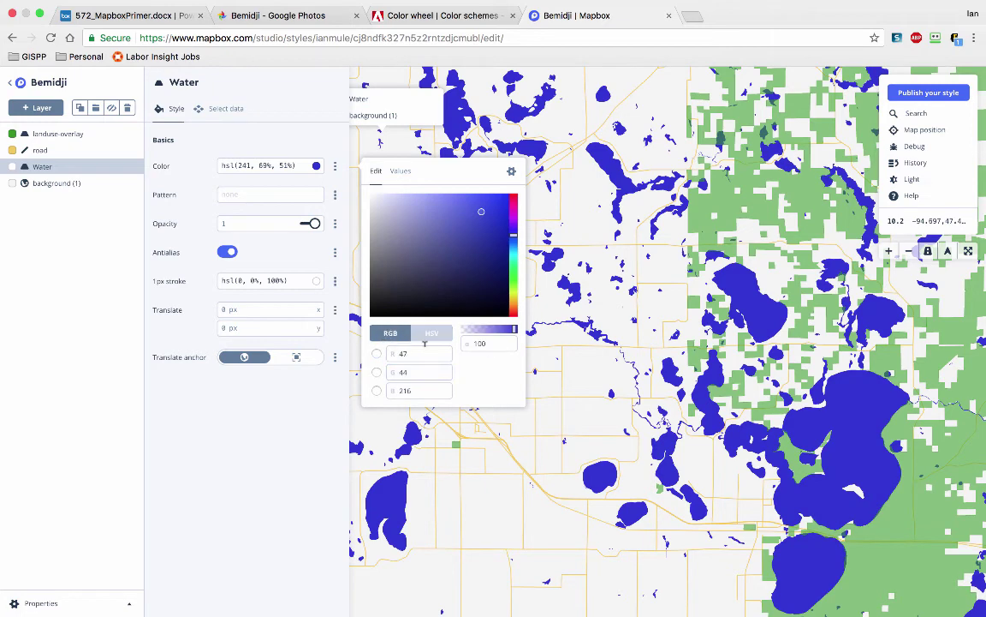
pyautogui.click(542, 432)
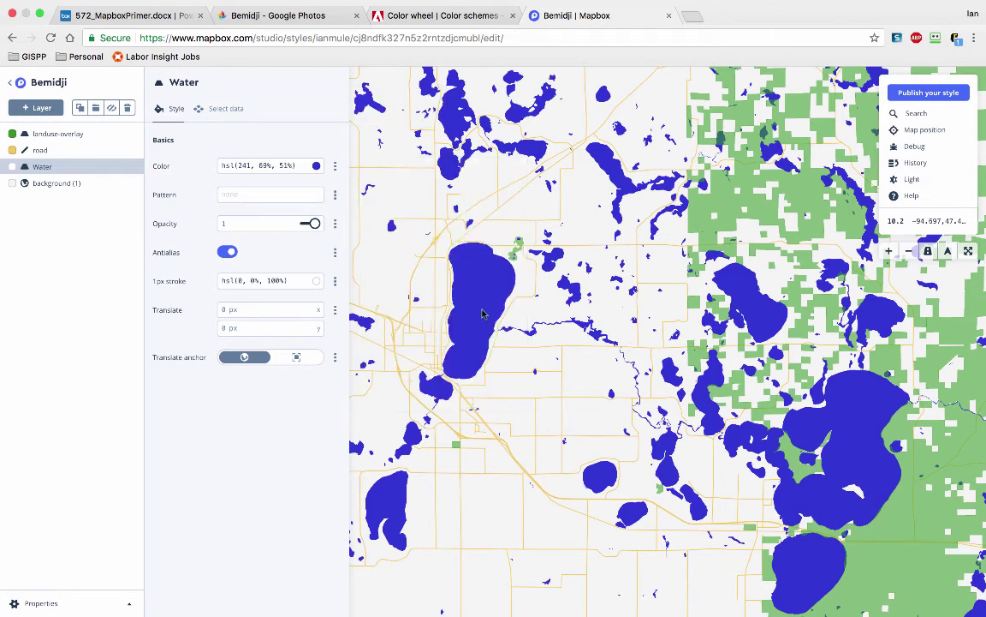
pyautogui.click(433, 14)
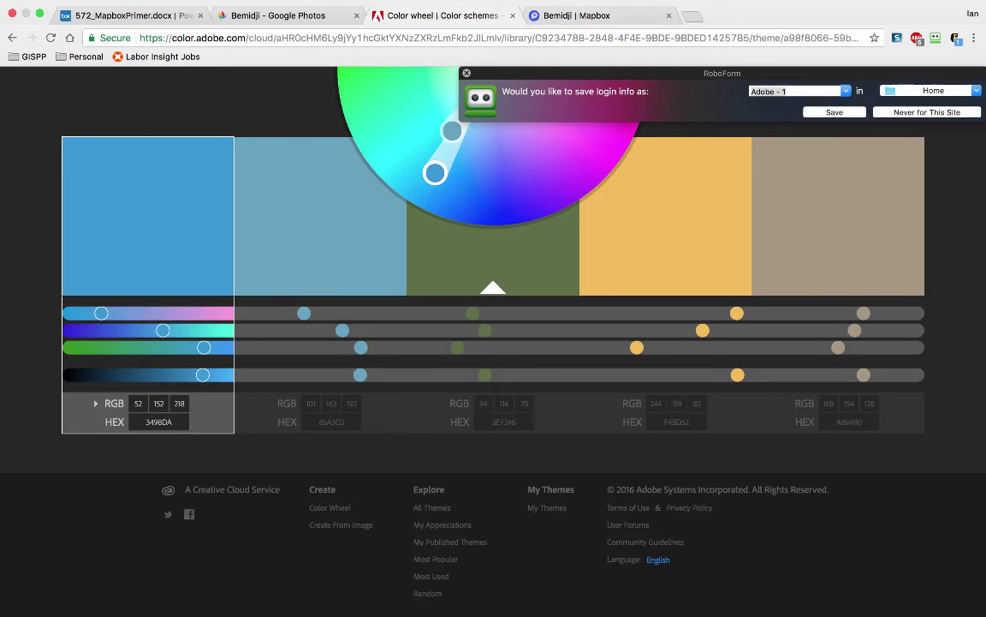
# Step: Display the second swatch's values, then the olive third swatch at RGB 94, 114, 70
pyautogui.click(304, 223)
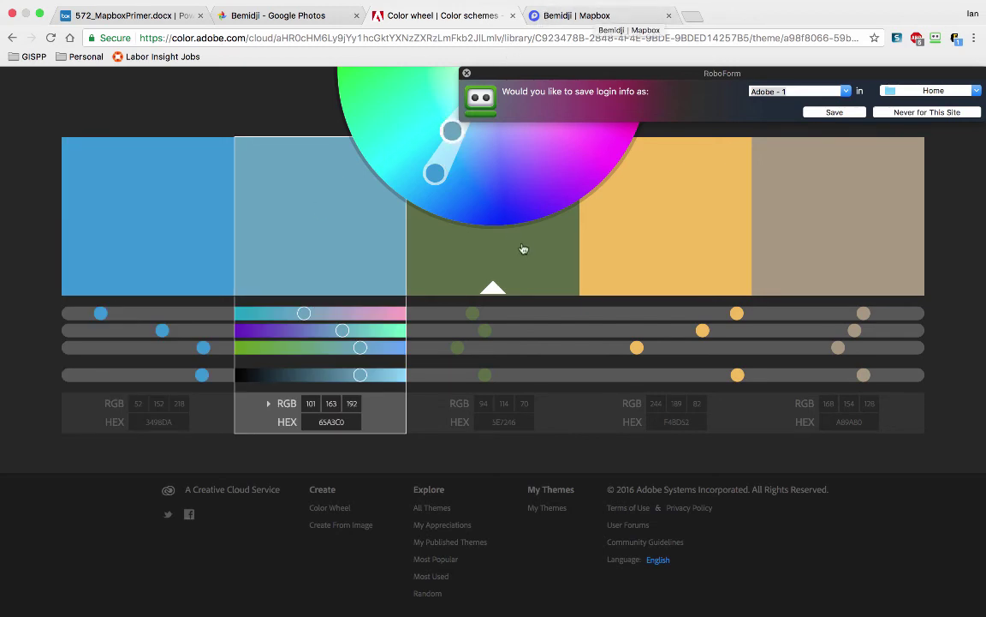
pyautogui.click(532, 345)
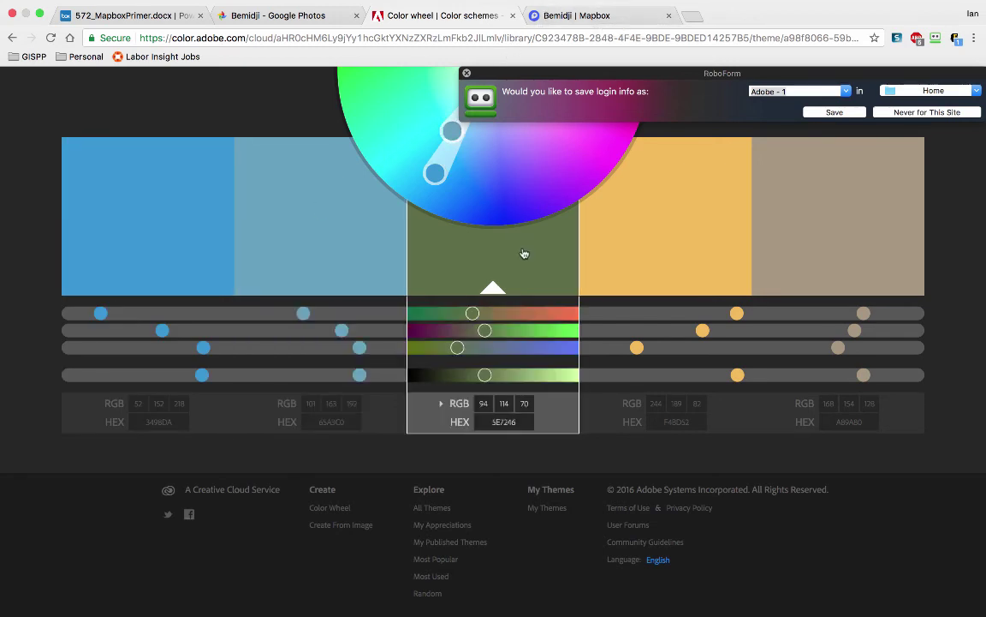
# Step: In Mapbox Studio, set the landuse-overlay fill colour's red value to 93
pyautogui.click(566, 15)
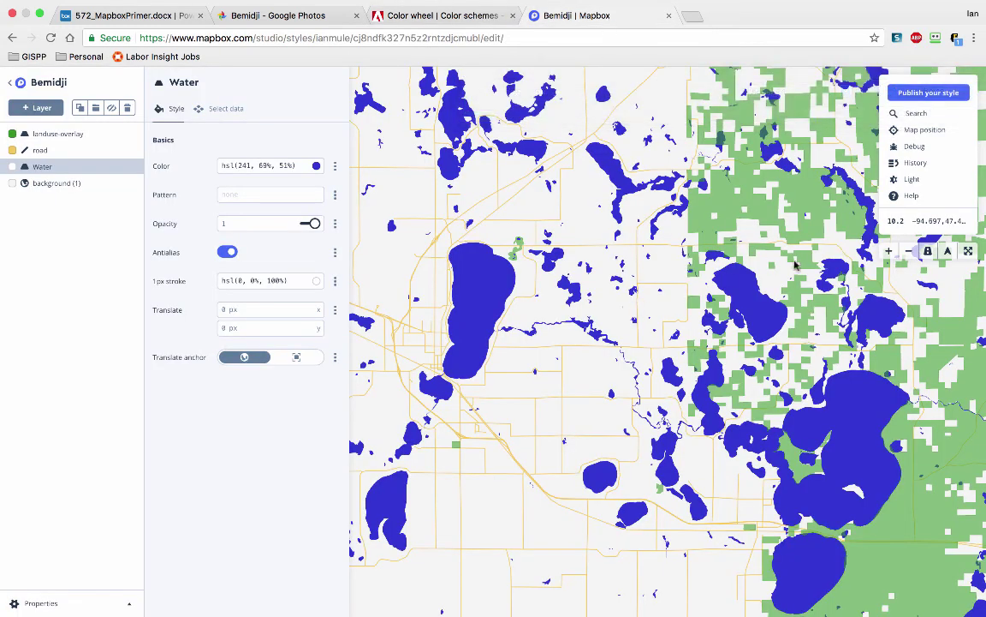
pyautogui.click(38, 134)
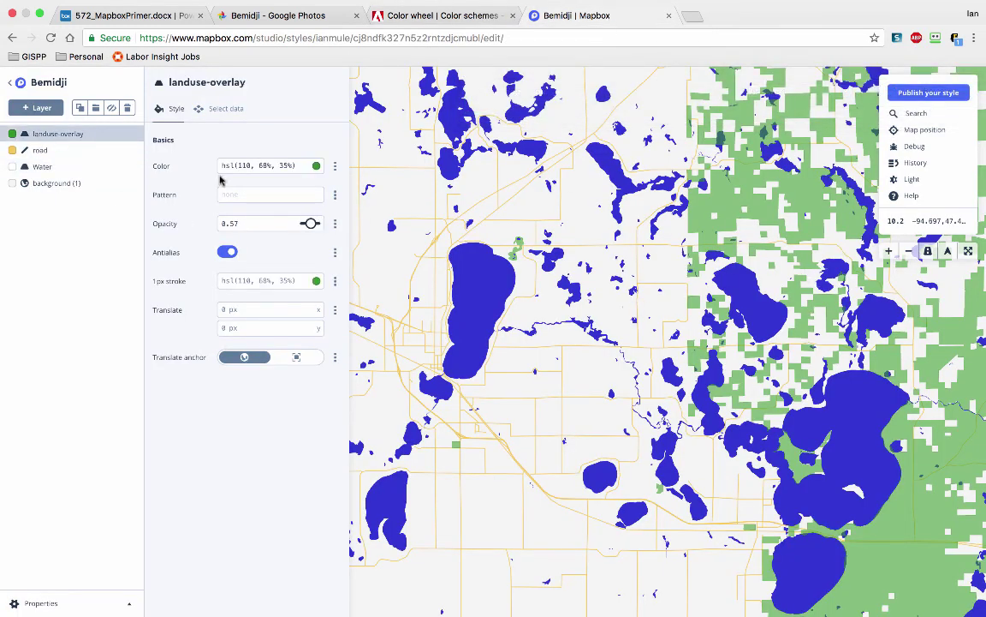
pyautogui.click(267, 163)
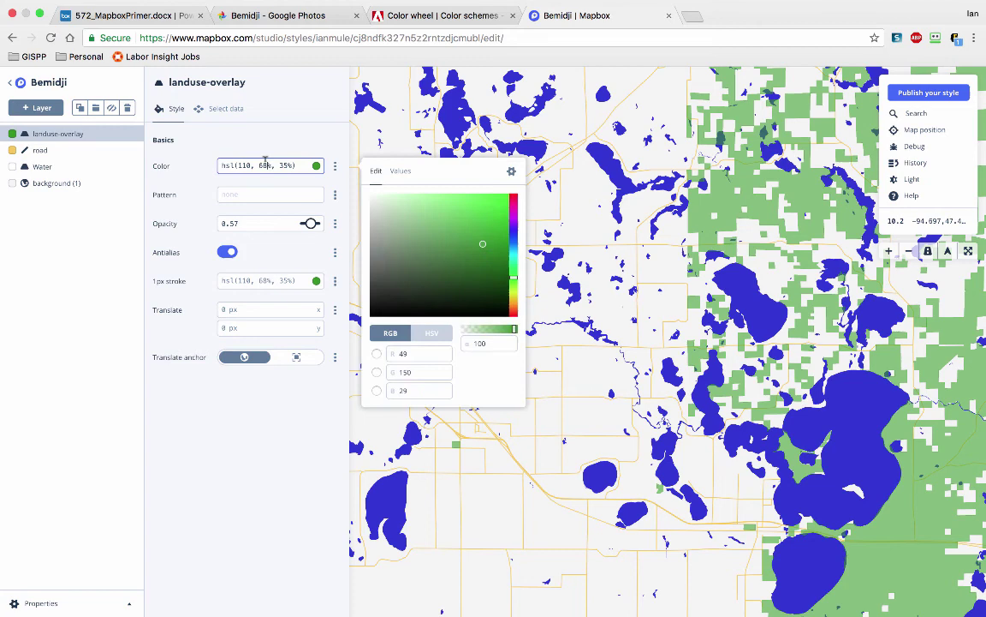
pyautogui.click(419, 353)
pyautogui.write('93')
# Step: Finish the landuse-overlay olive with green 114 and blue 69, then view the map
pyautogui.press('Tab')
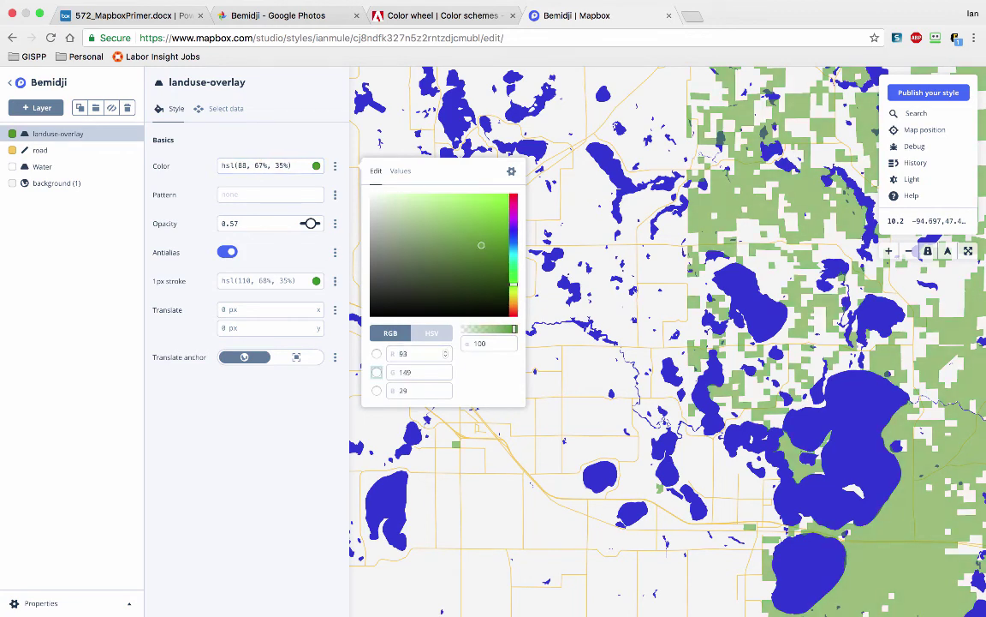
pyautogui.write('44')
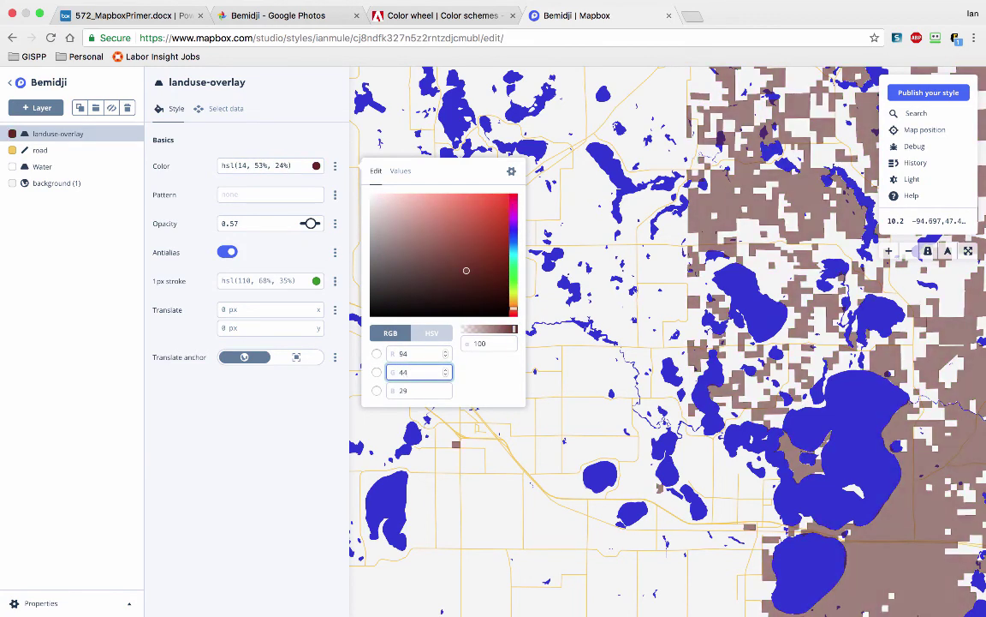
pyautogui.press('BackSpace')
pyautogui.press('BackSpace')
pyautogui.write('01')
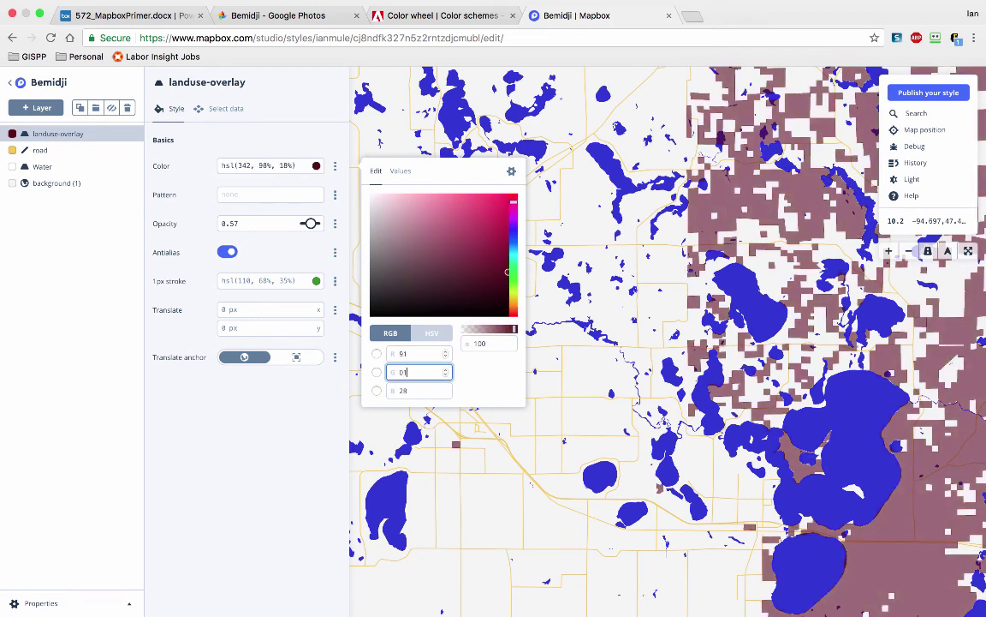
pyautogui.press('BackSpace')
pyautogui.write('114')
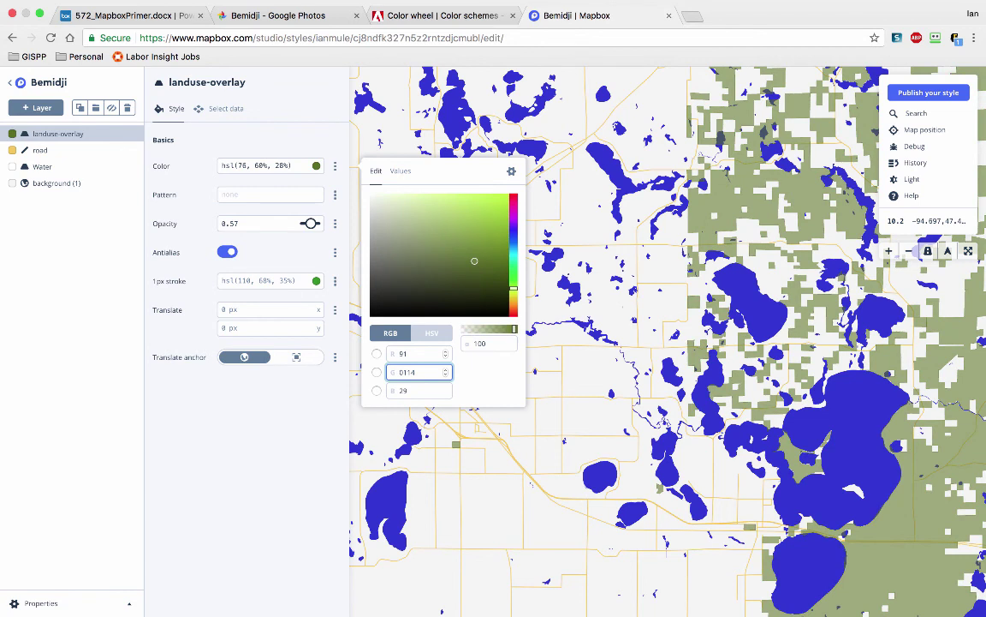
pyautogui.press('Tab')
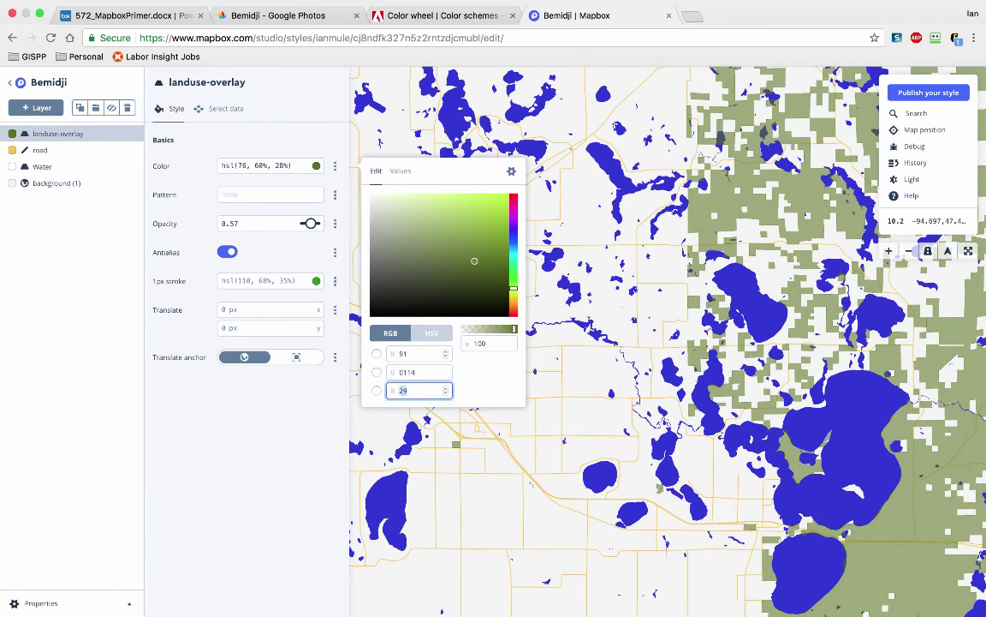
pyautogui.write('7')
pyautogui.press('BackSpace')
pyautogui.write('69')
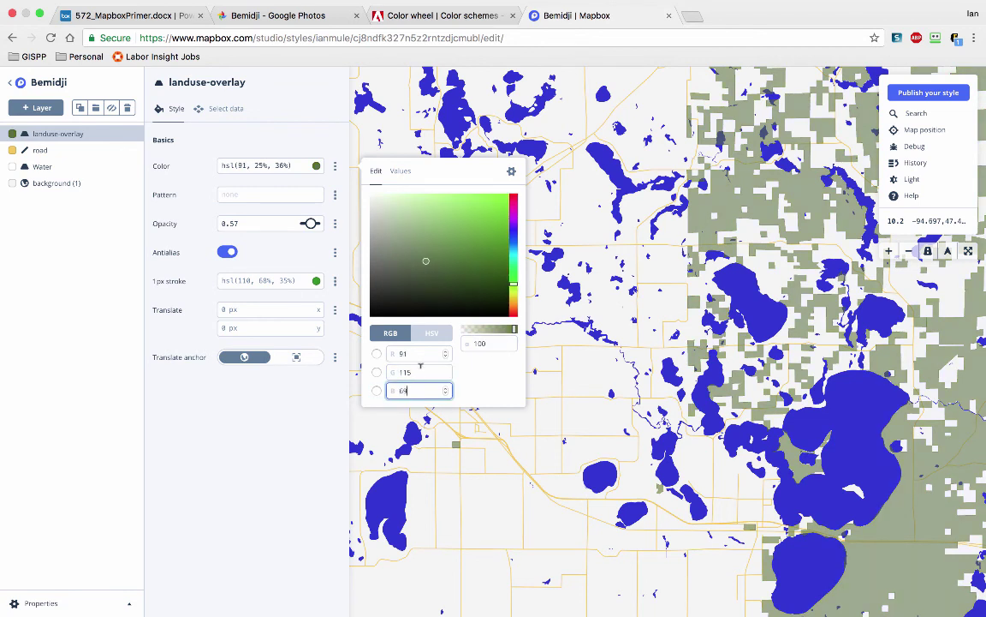
pyautogui.click(508, 379)
pyautogui.click(625, 350)
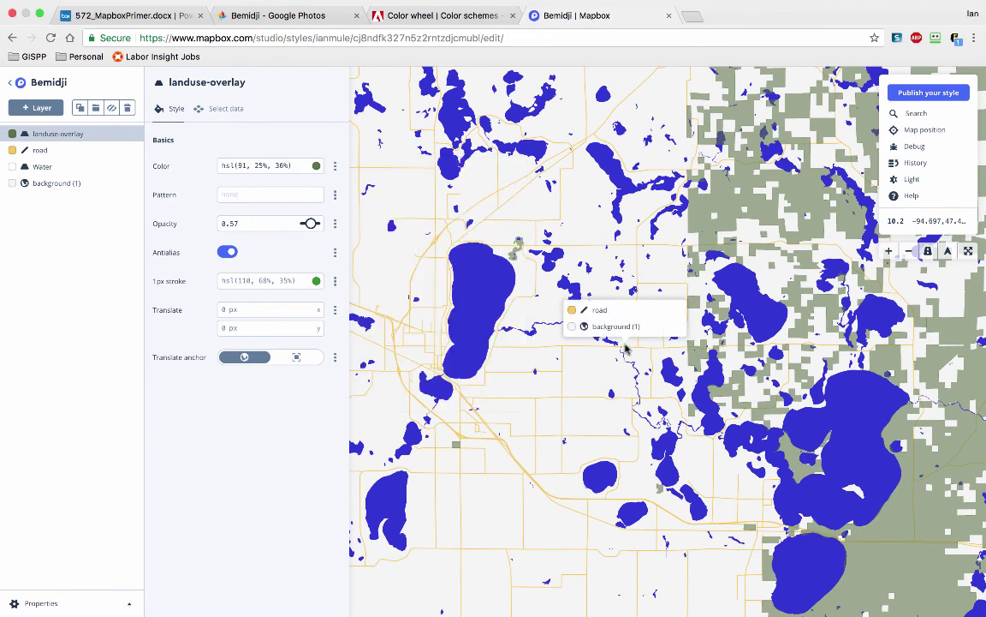
pyautogui.click(452, 16)
pyautogui.scroll(5, 454, 248)
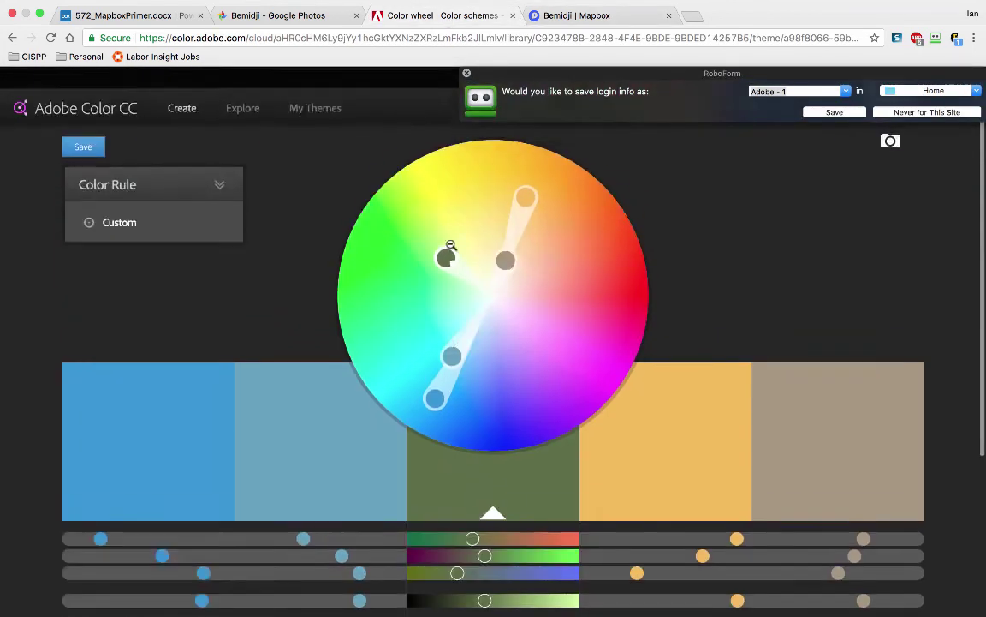
pyautogui.press('super+Tab')
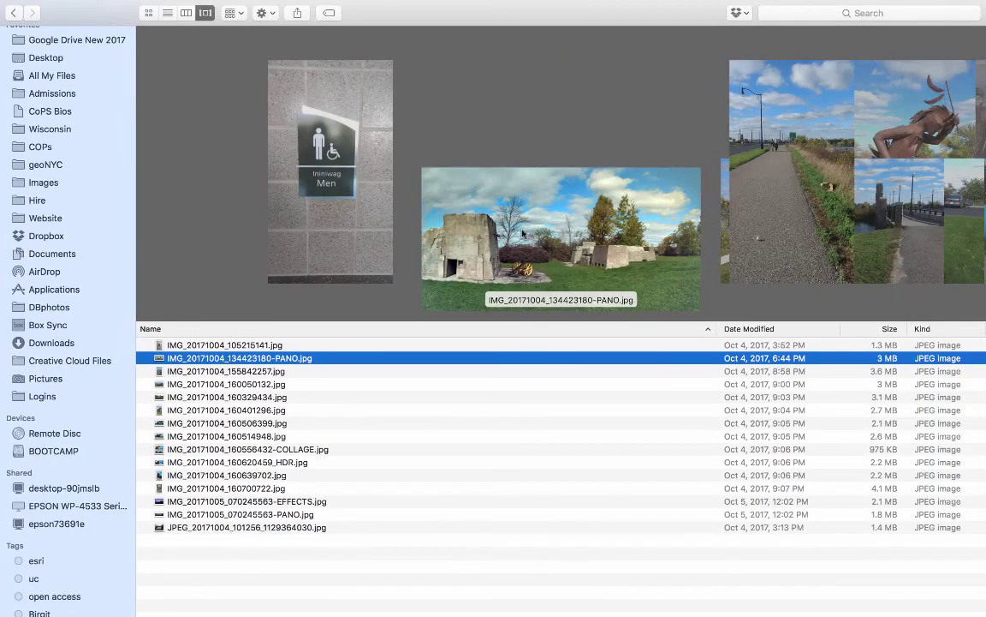
pyautogui.press('super+Tab')
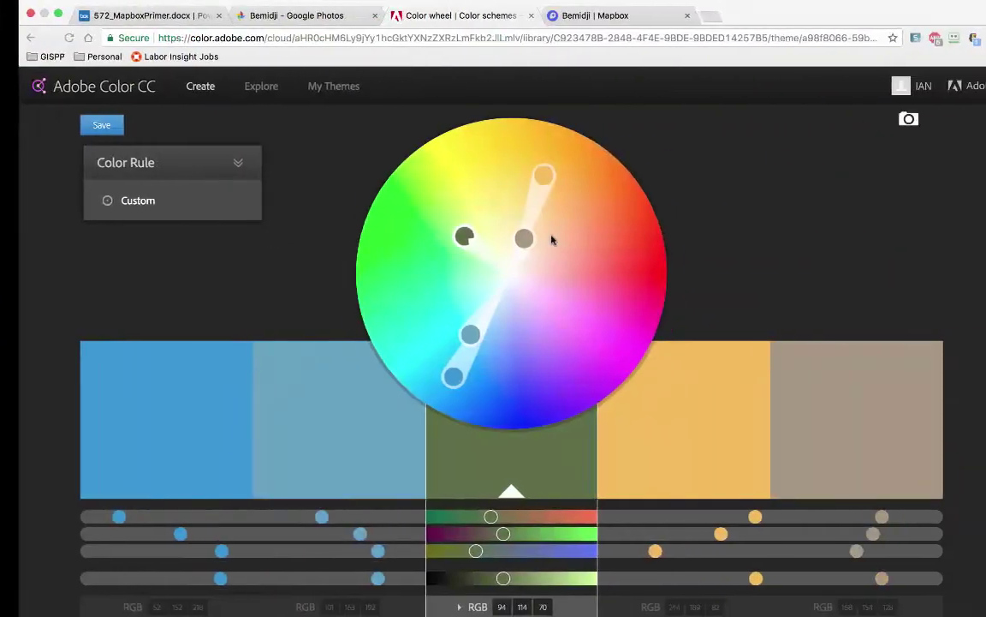
pyautogui.press('super+Tab')
pyautogui.press('super+Tab')
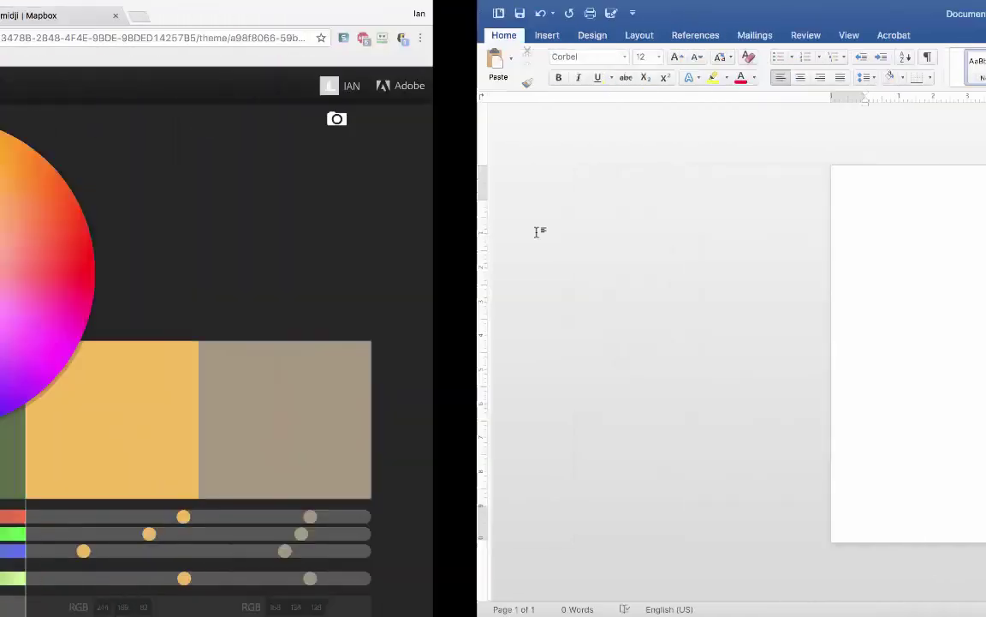
# Step: Pan the Mapbox map east to view the olive overlay near more lakes, then return to Adobe Color
pyautogui.click(612, 14)
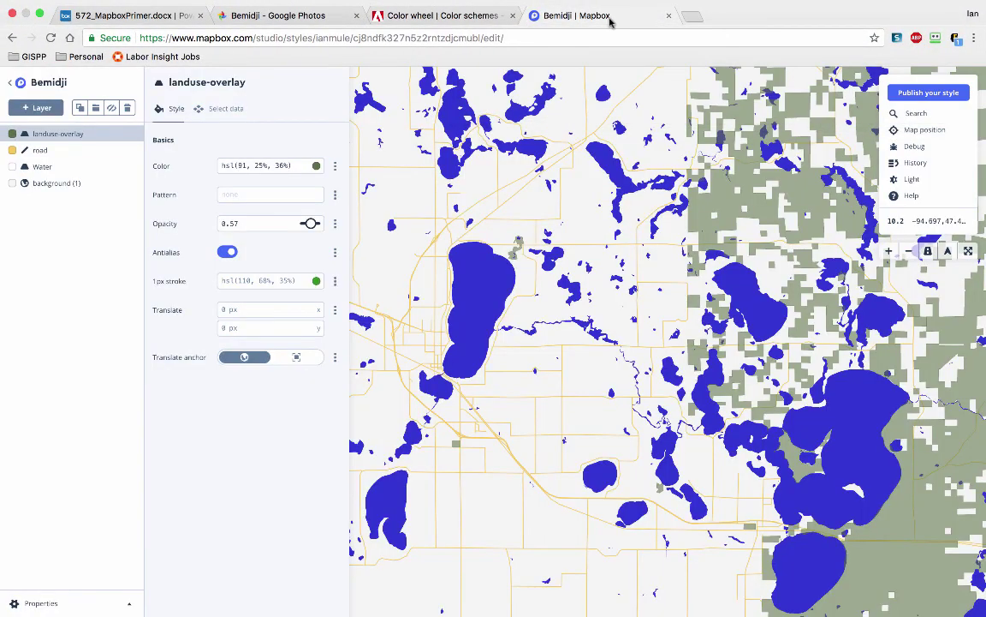
pyautogui.moveTo(642, 370); pyautogui.dragTo(503, 246)
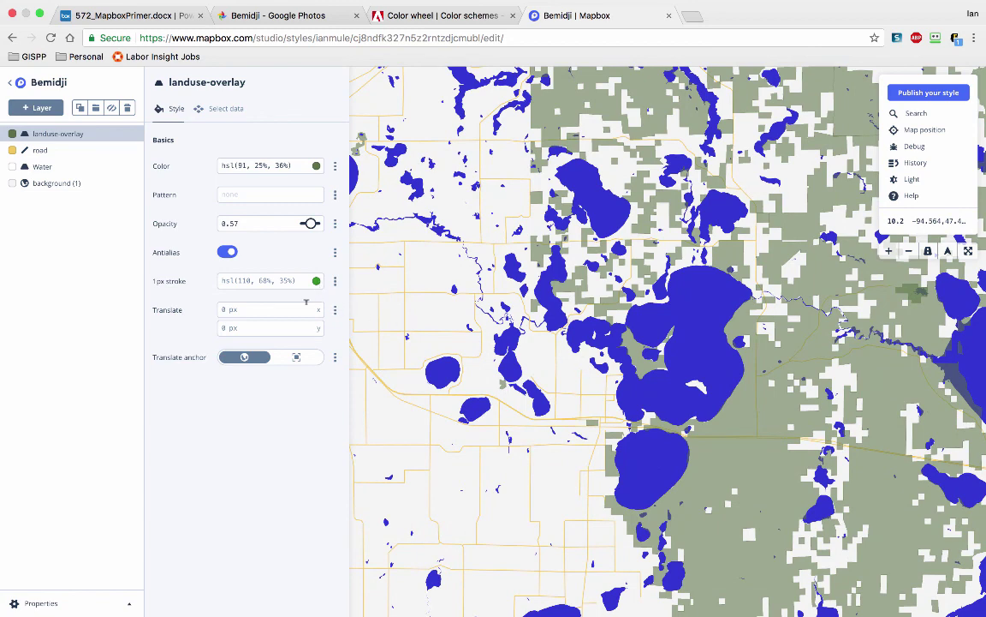
pyautogui.click(399, 16)
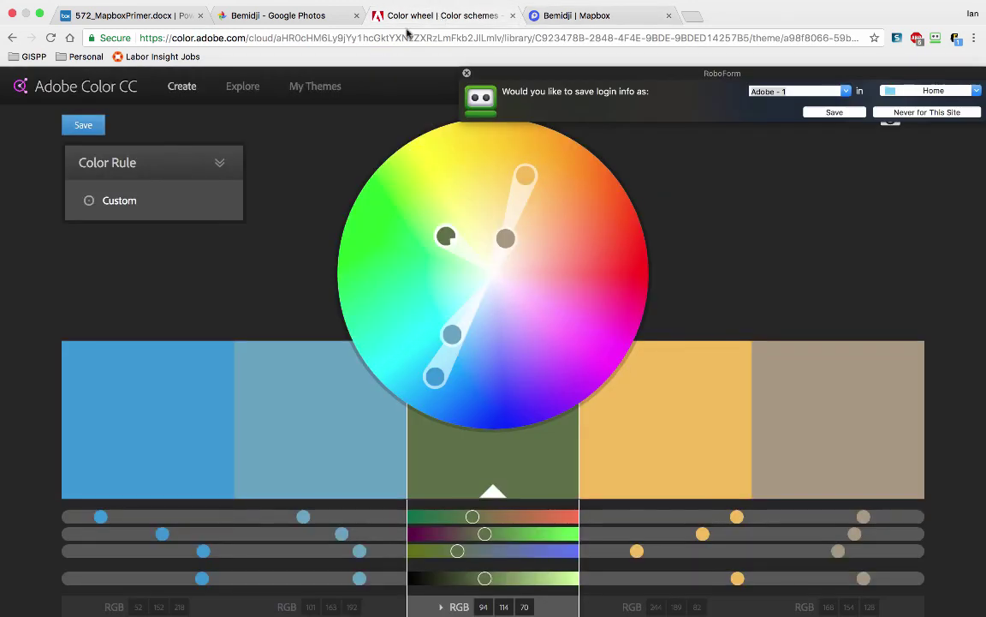